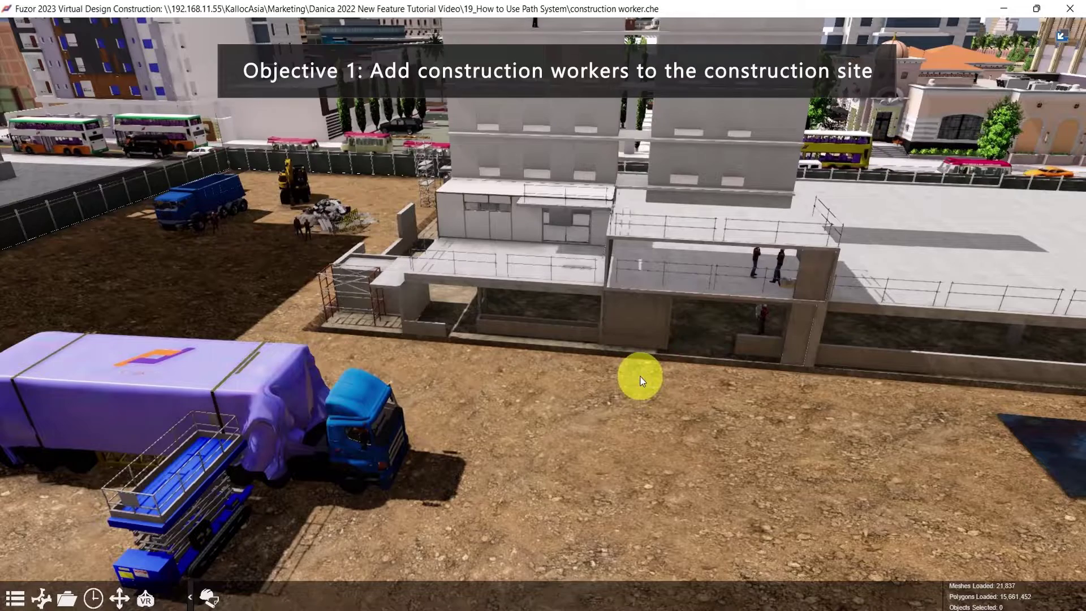
- Open the Paths tool and choose Pedestrians as the type of path
{"action": "left_click", "coordinate": [12, 597]}
{"action": "type", "text": "paths"}
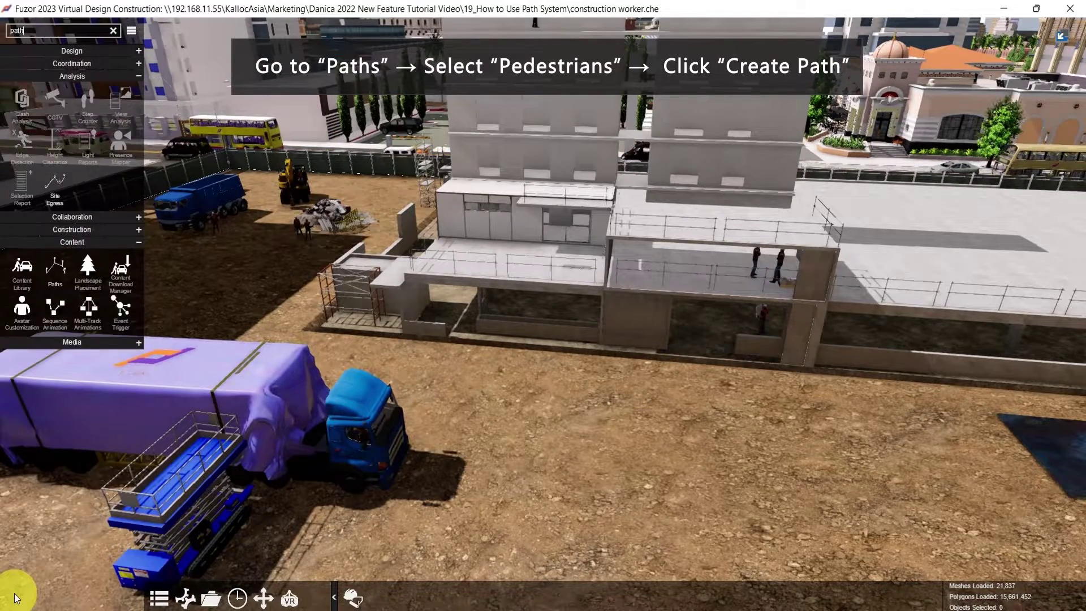
{"action": "left_click", "coordinate": [60, 139]}
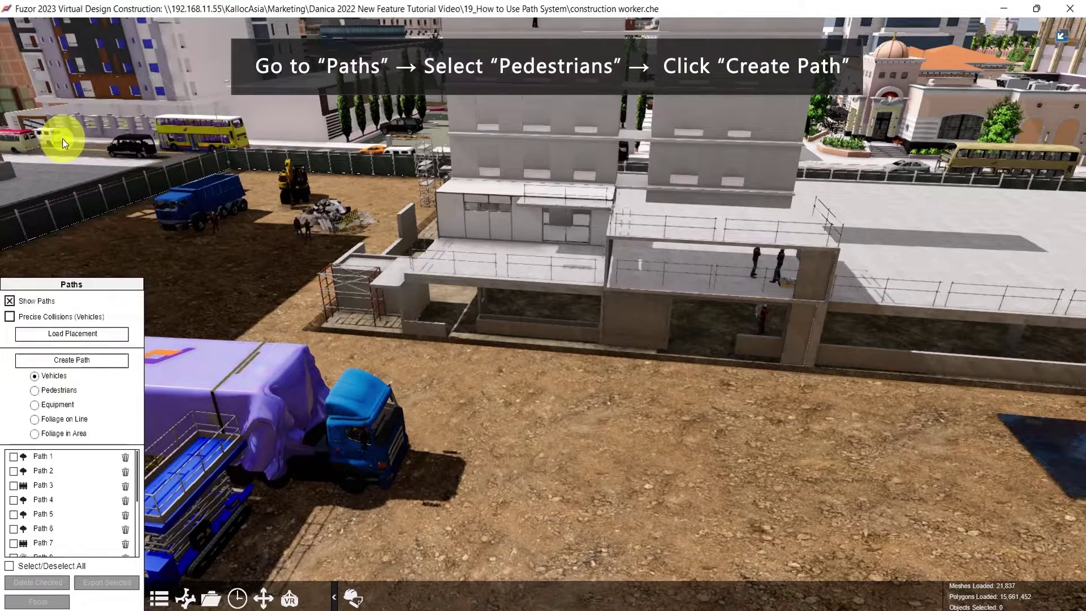
{"action": "left_click", "coordinate": [35, 390]}
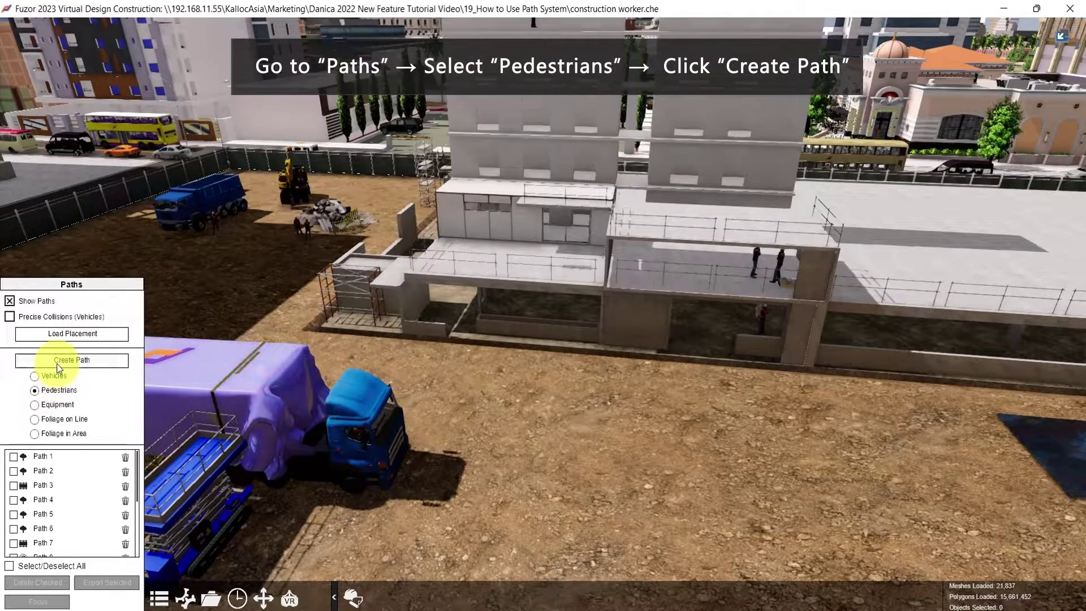
- Create a four-node pedestrian path from the rubble pile, past the covered truck and along the building front, ending inside the ground-floor opening
{"action": "left_click", "coordinate": [49, 359]}
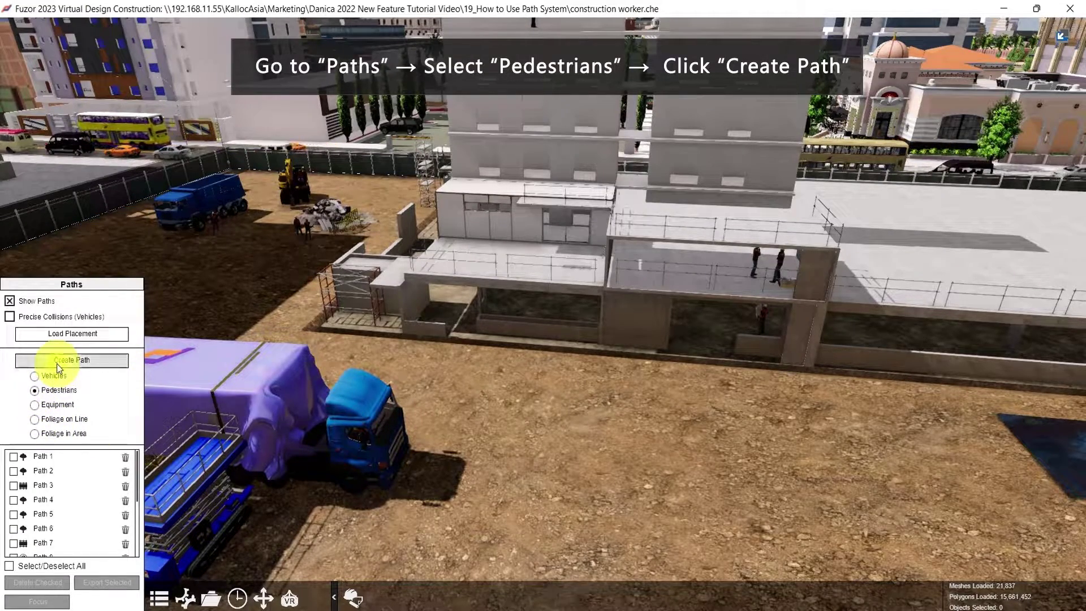
{"action": "left_click", "coordinate": [305, 252]}
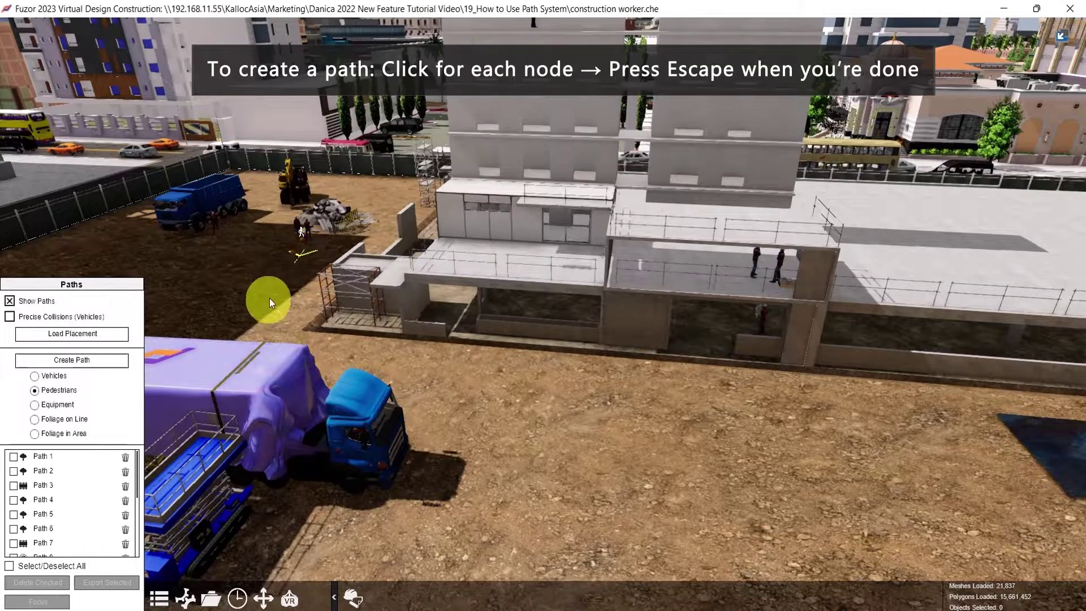
{"action": "left_click", "coordinate": [247, 329]}
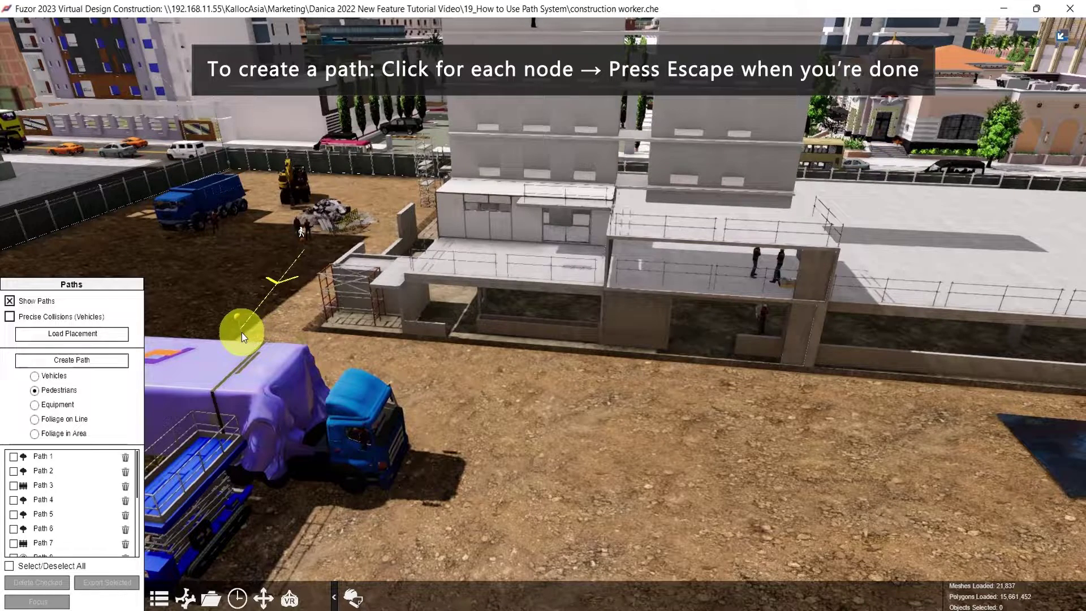
{"action": "left_click", "coordinate": [239, 333]}
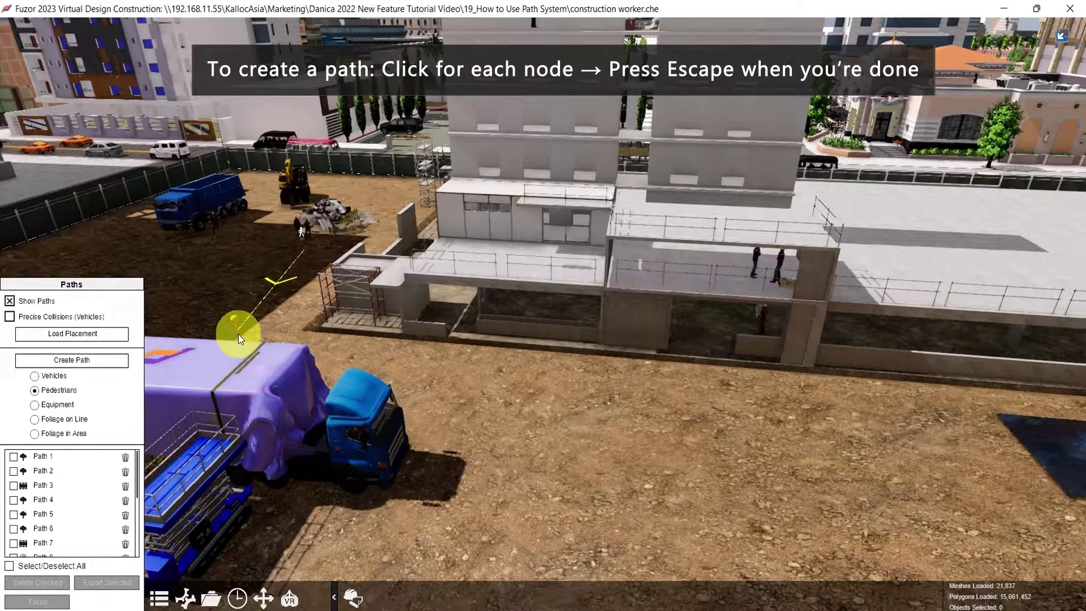
{"action": "left_click", "coordinate": [643, 397]}
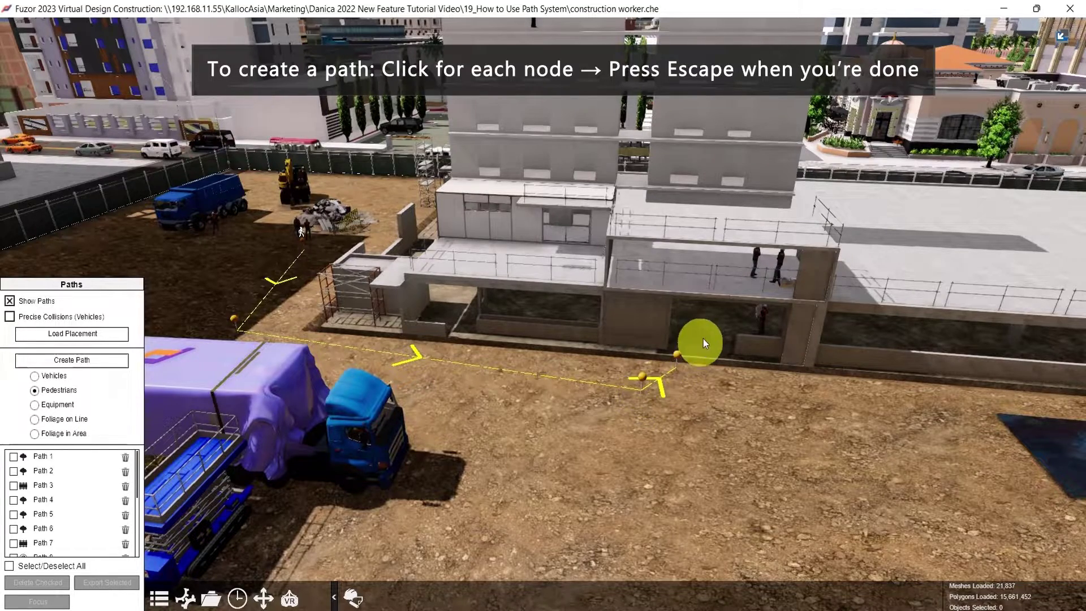
{"action": "middle_click_drag", "start_coordinate": [731, 307], "coordinate": [728, 273]}
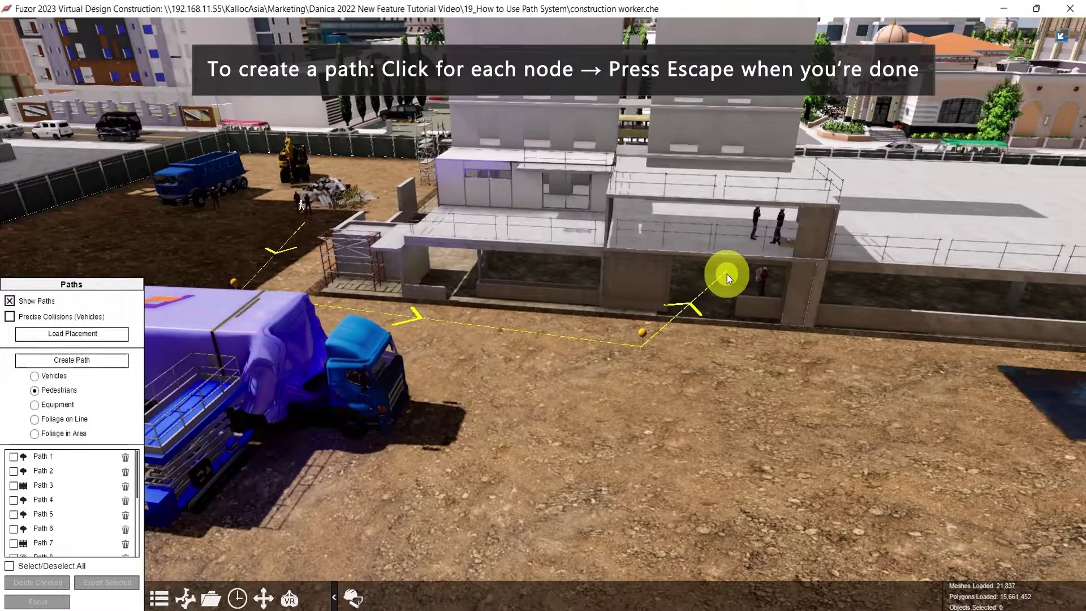
{"action": "left_click", "coordinate": [728, 274]}
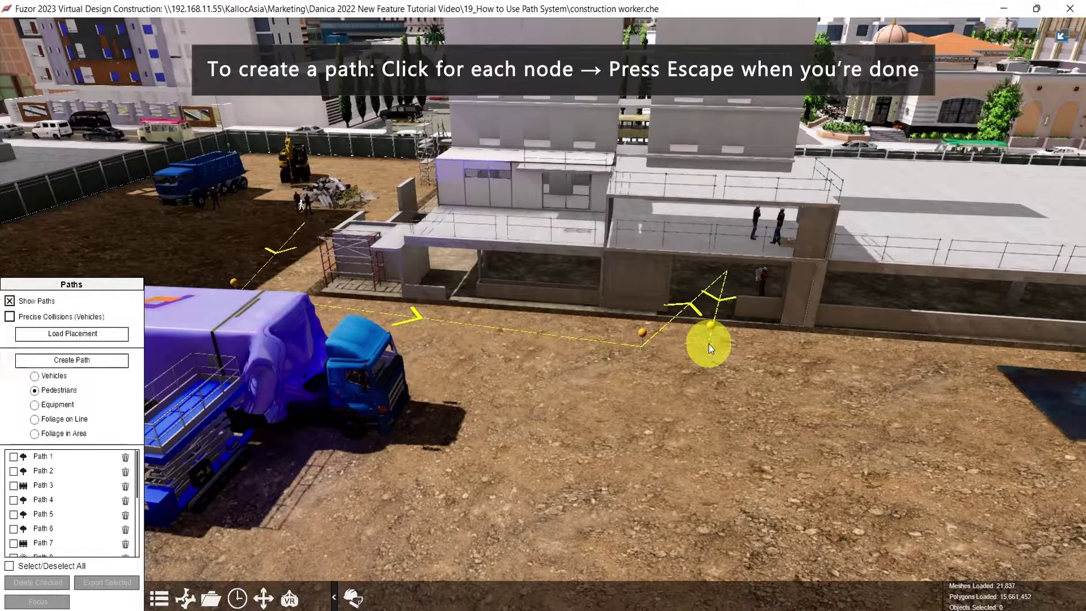
{"action": "key", "text": "Escape"}
- Open the path settings from the corner node in front of the building and move the settings window clear of the path
{"action": "middle_click_drag", "start_coordinate": [709, 344], "coordinate": [648, 439]}
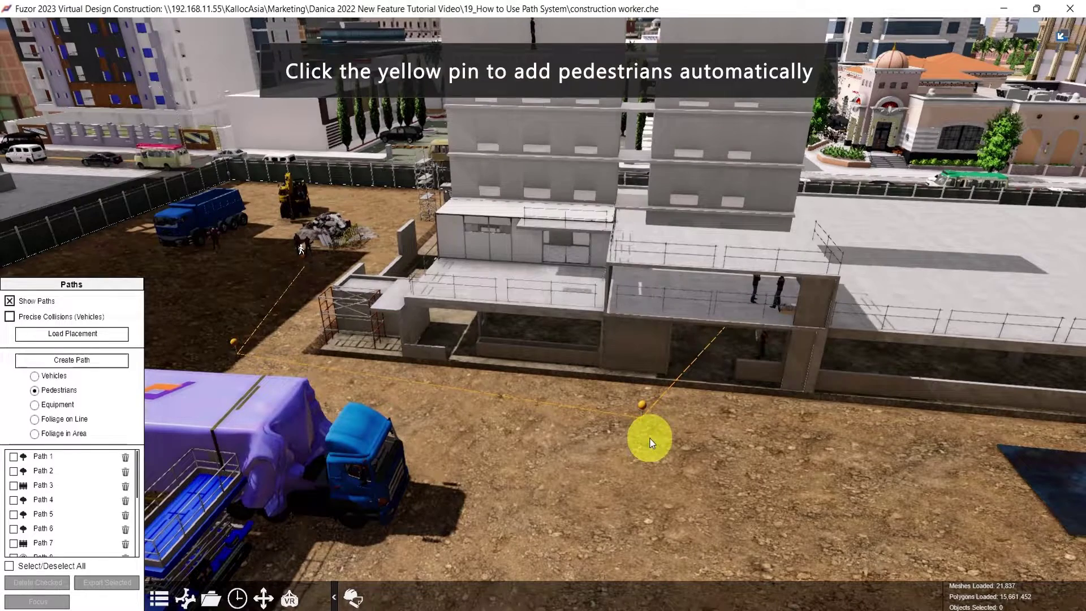
{"action": "left_click", "coordinate": [643, 406]}
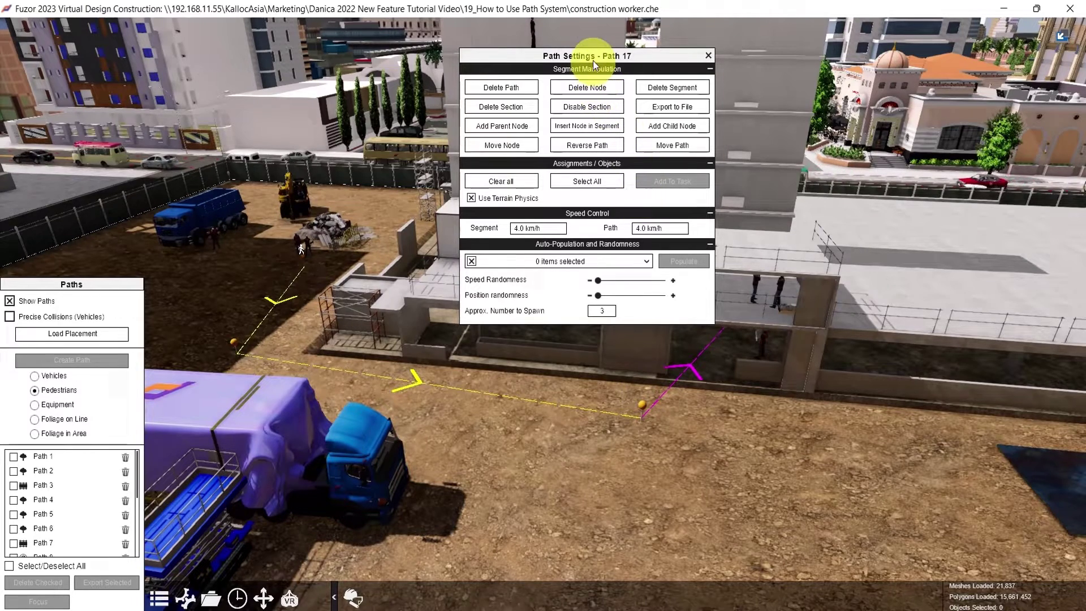
{"action": "left_click_drag", "start_coordinate": [592, 60], "coordinate": [543, 213]}
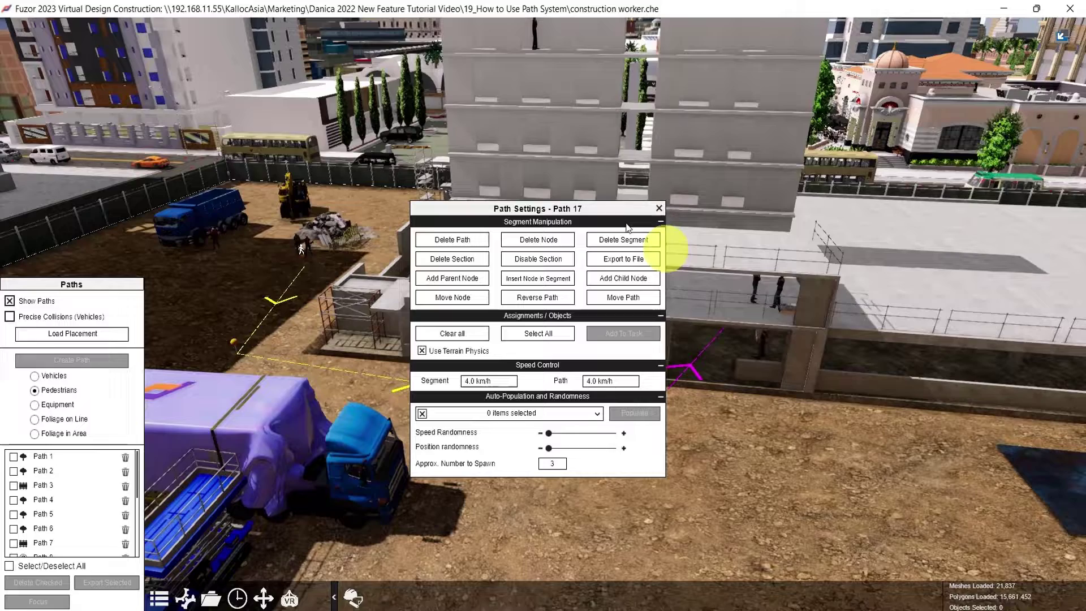
{"action": "left_click_drag", "start_coordinate": [535, 207], "coordinate": [209, 236]}
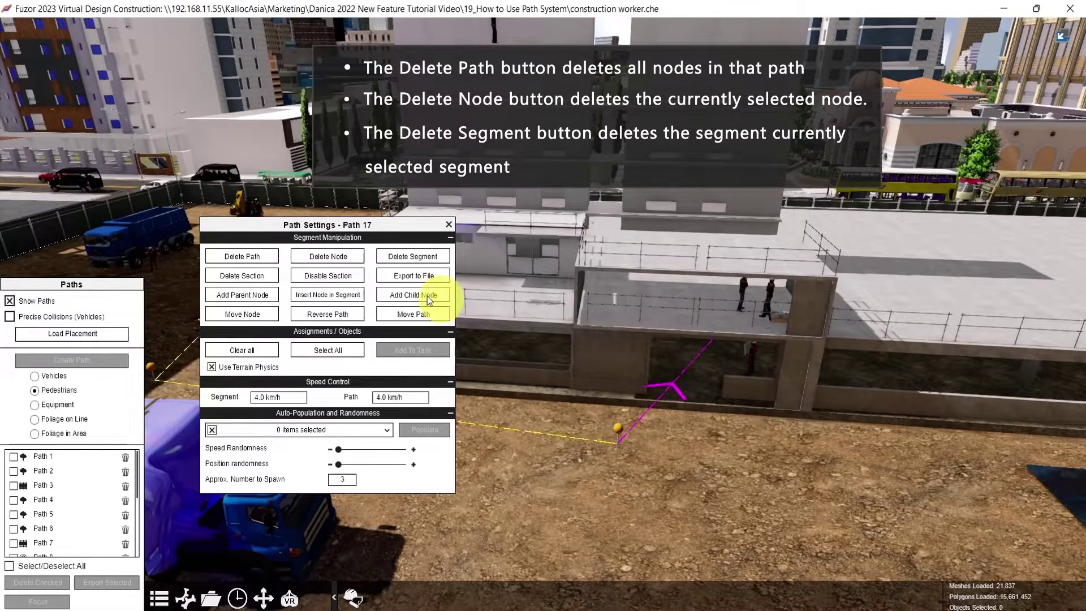
- Try deleting the corner node in front of the building, and try deleting the middle segment starting beside the covered truck
{"action": "left_click", "coordinate": [320, 258]}
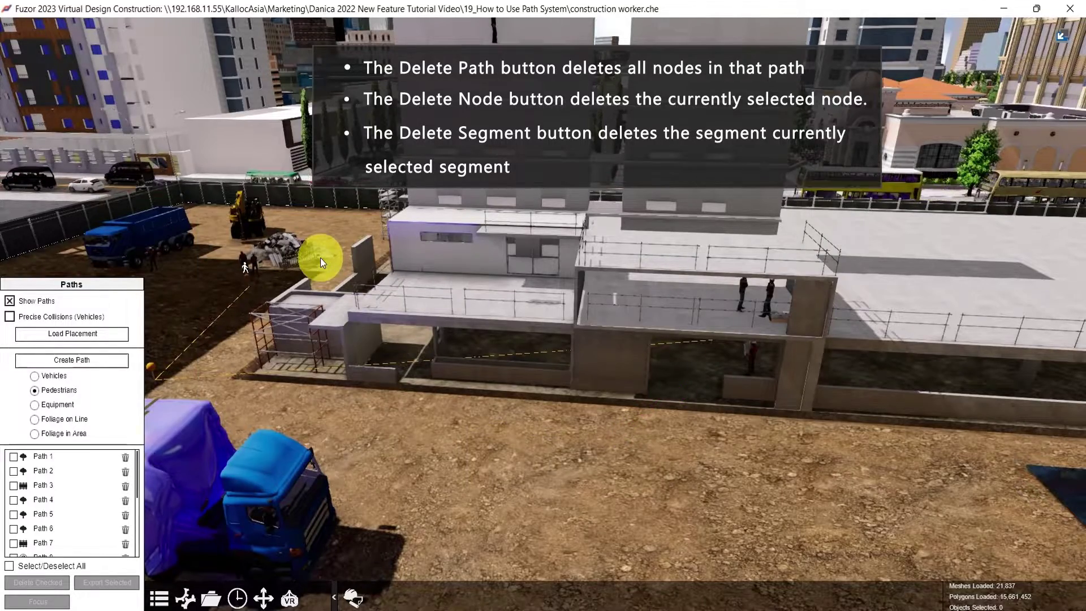
{"action": "left_click", "coordinate": [721, 476]}
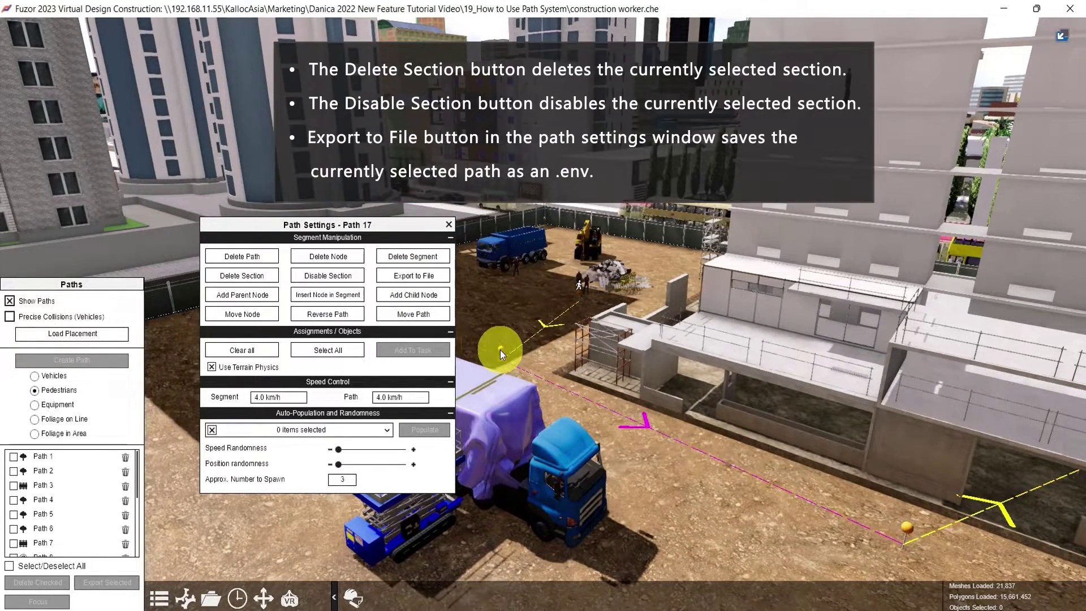
{"action": "left_click", "coordinate": [390, 256]}
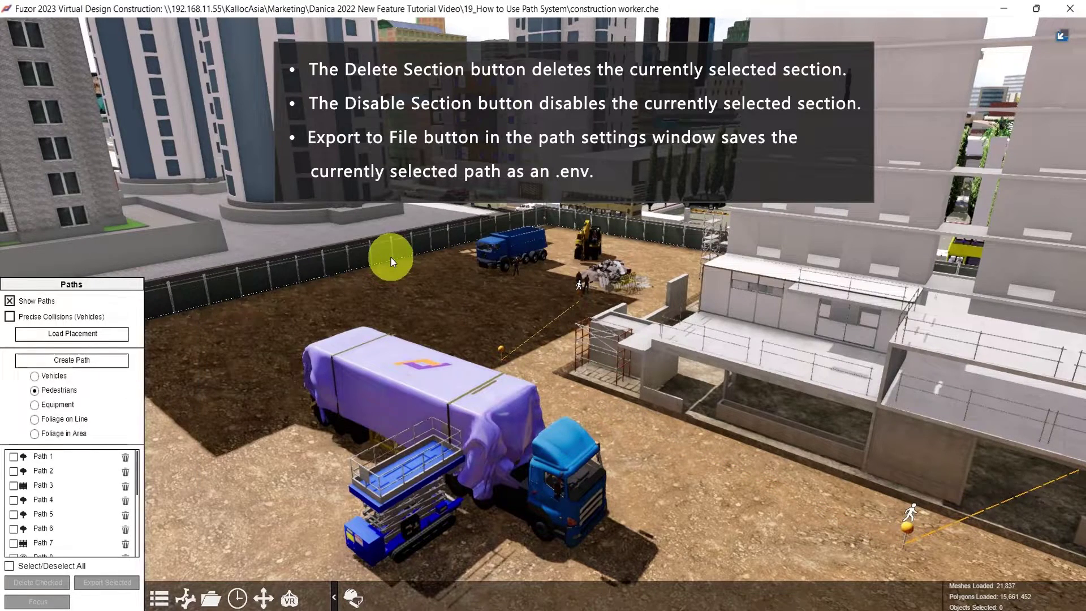
{"action": "left_click", "coordinate": [391, 257]}
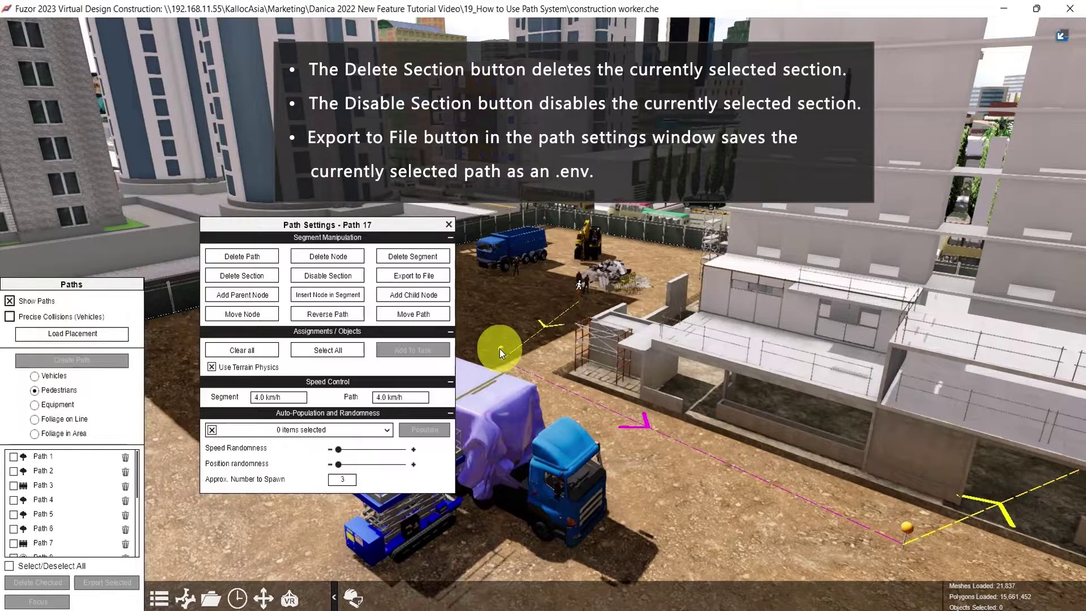
- Try Delete Section on the pedestrian path, and disable the section and enable it again
{"action": "left_click", "coordinate": [231, 278]}
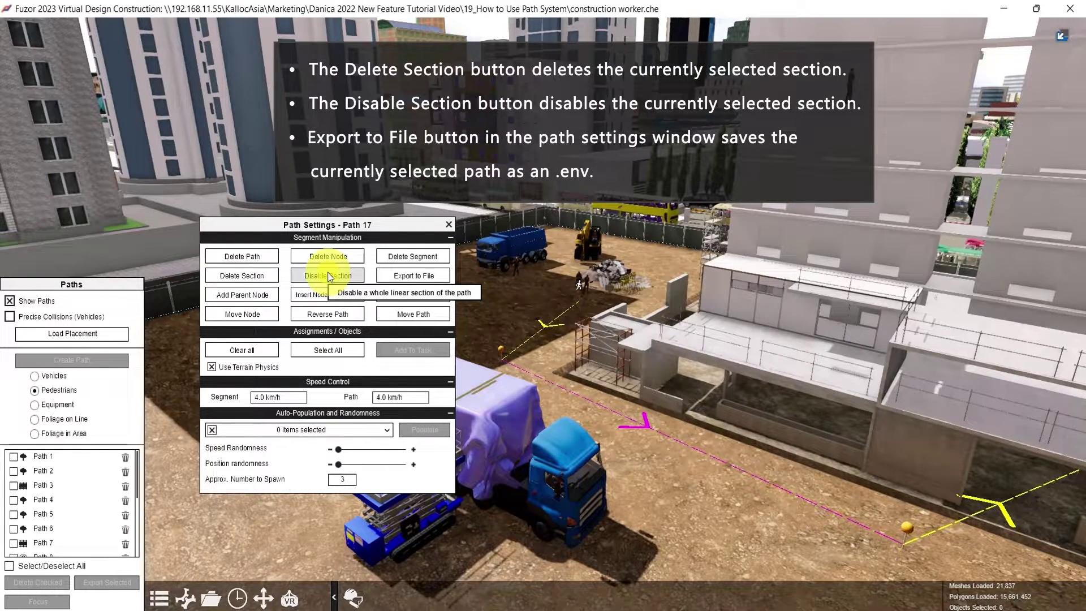
{"action": "left_click", "coordinate": [329, 276]}
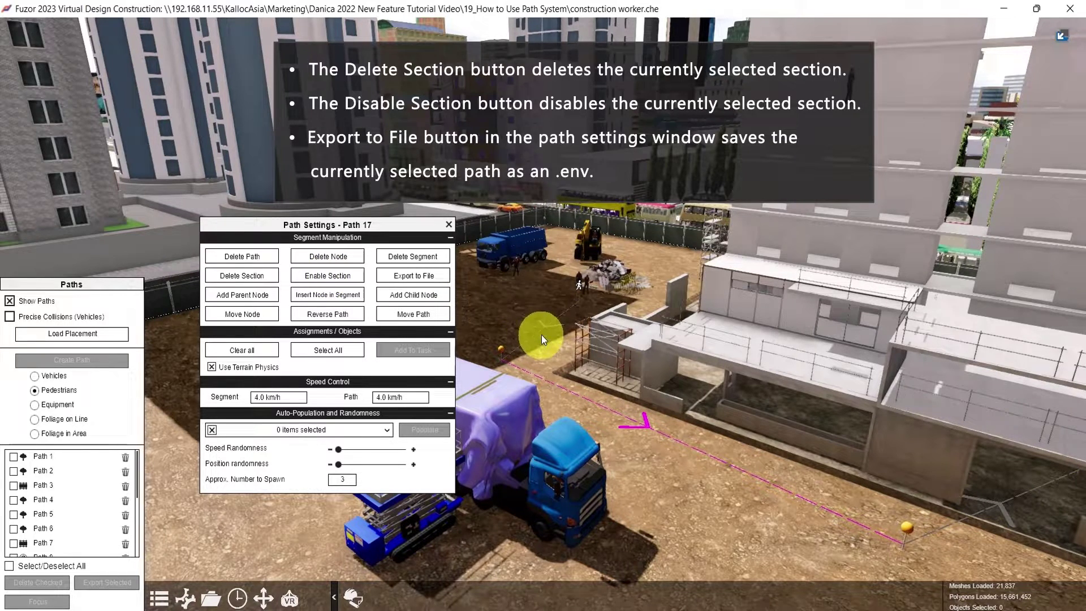
{"action": "left_click", "coordinate": [299, 280]}
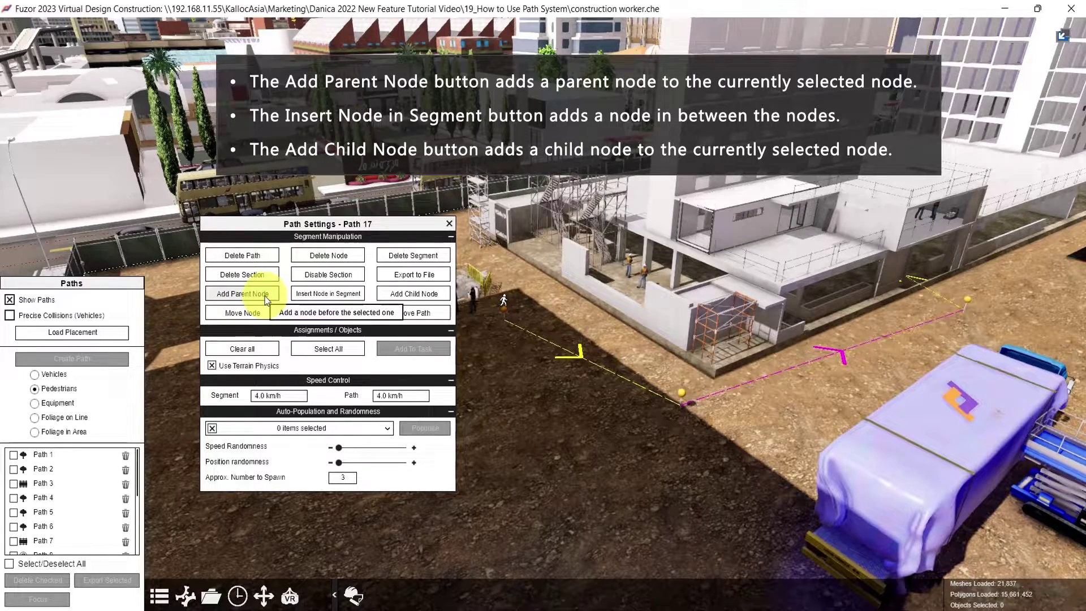
- Try adding a parent node before the path's start node, on the dark ground near the blue dump truck
{"action": "left_click", "coordinate": [504, 311]}
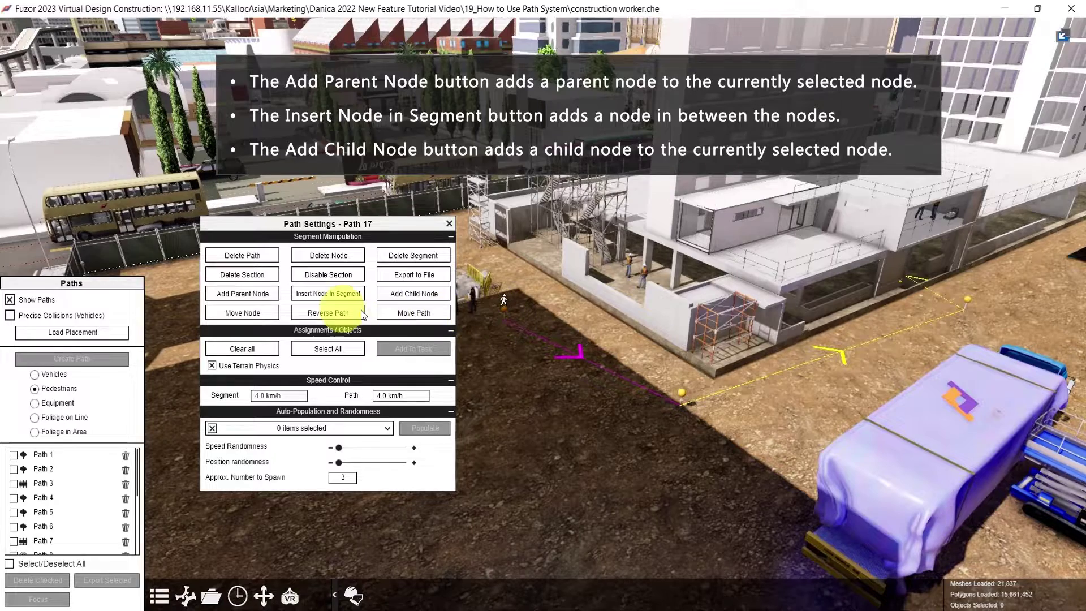
{"action": "left_click", "coordinate": [250, 295]}
{"action": "left_click", "coordinate": [500, 339]}
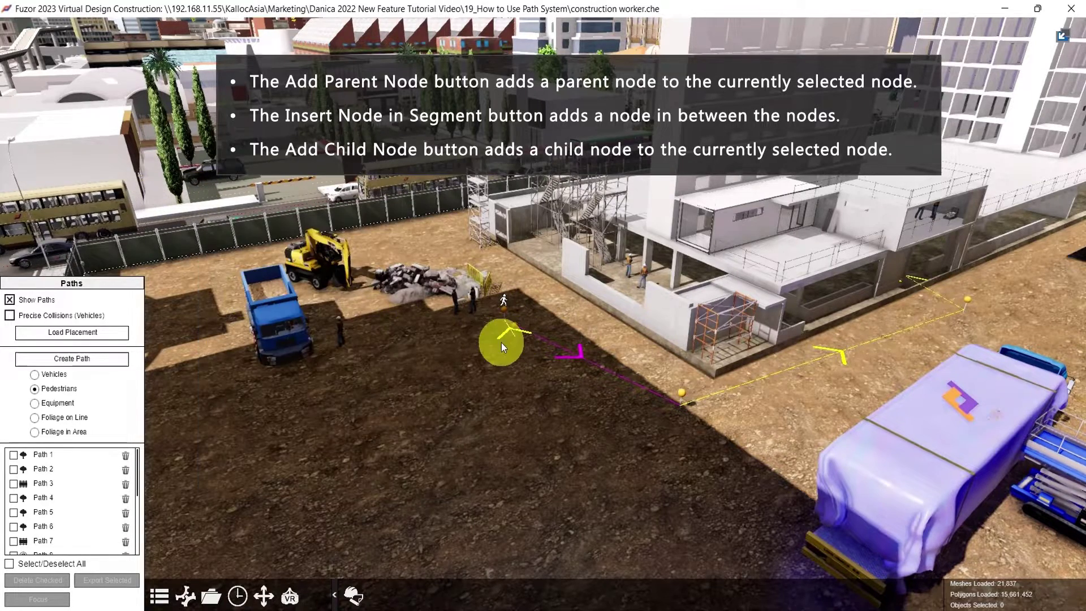
{"action": "left_click", "coordinate": [361, 386]}
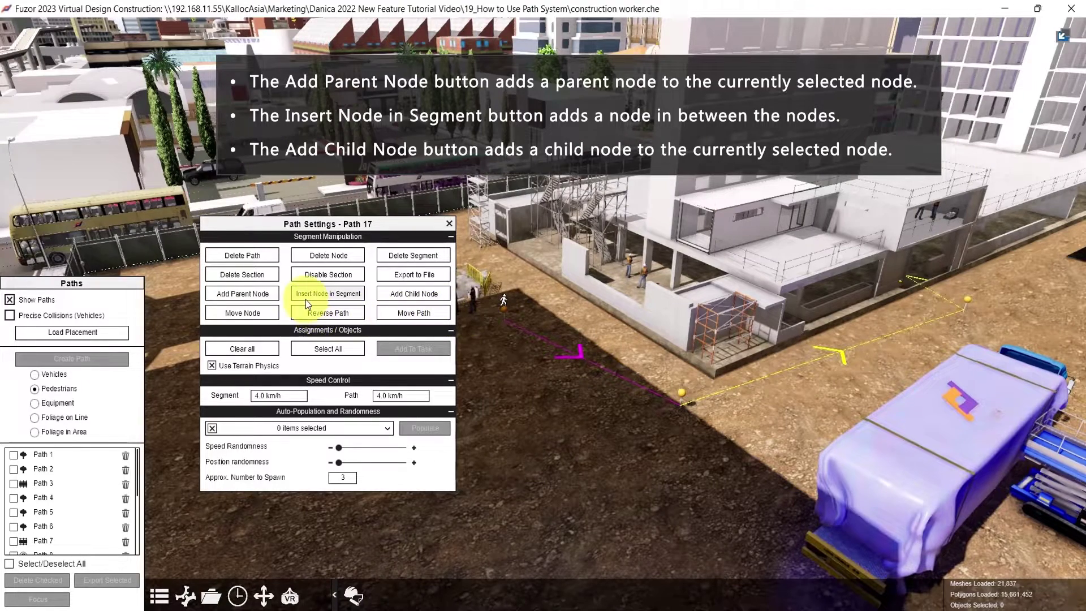
- Try inserting a node in the path's first segment and adding a child node to the end node inside the building
{"action": "left_click", "coordinate": [503, 310]}
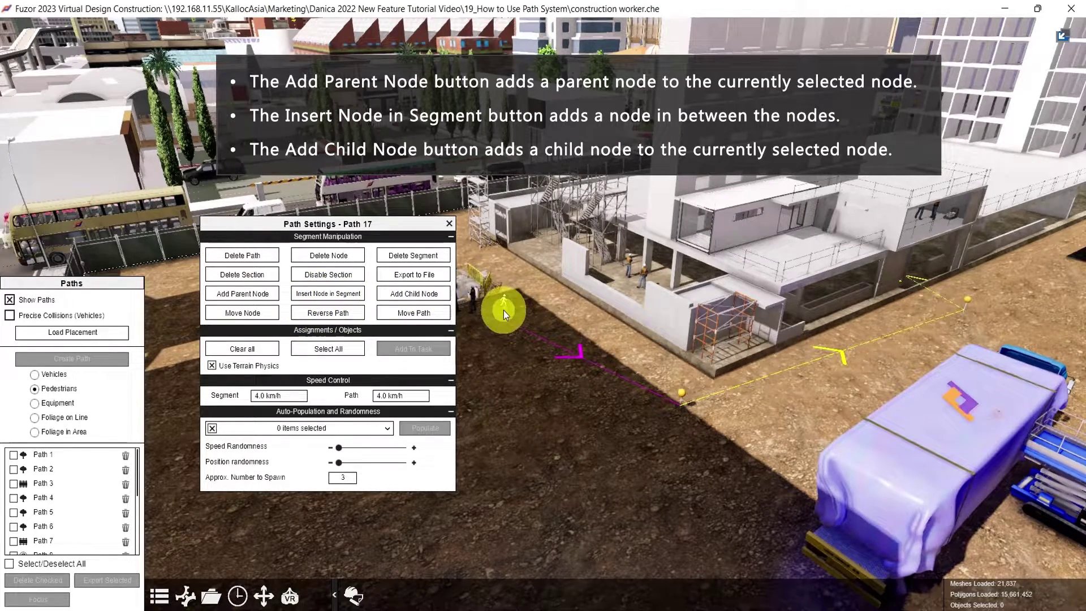
{"action": "left_click", "coordinate": [329, 295]}
{"action": "left_click", "coordinate": [501, 389]}
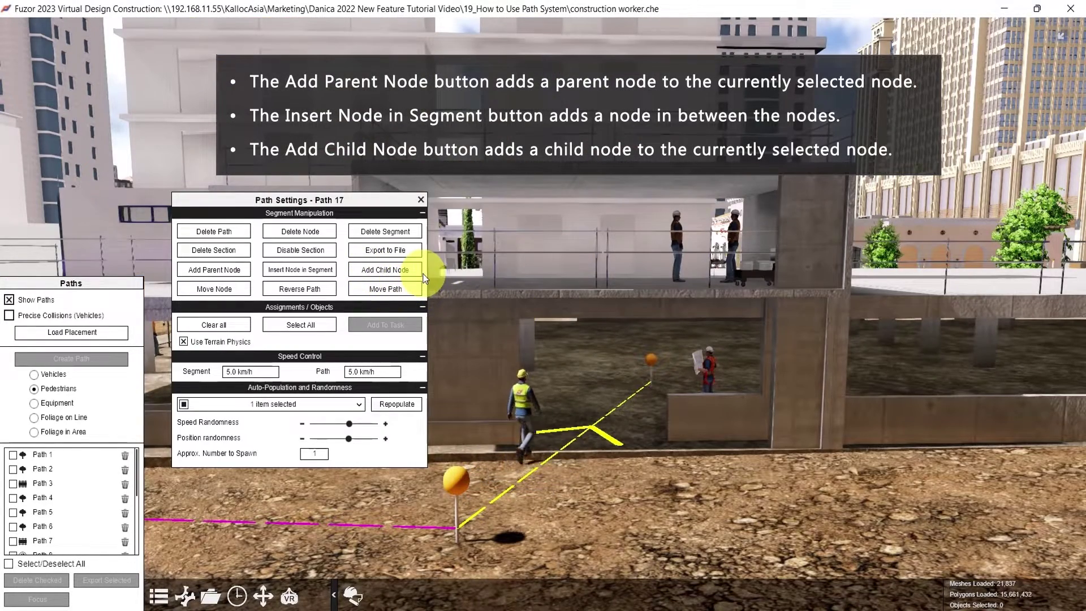
{"action": "left_click", "coordinate": [651, 358]}
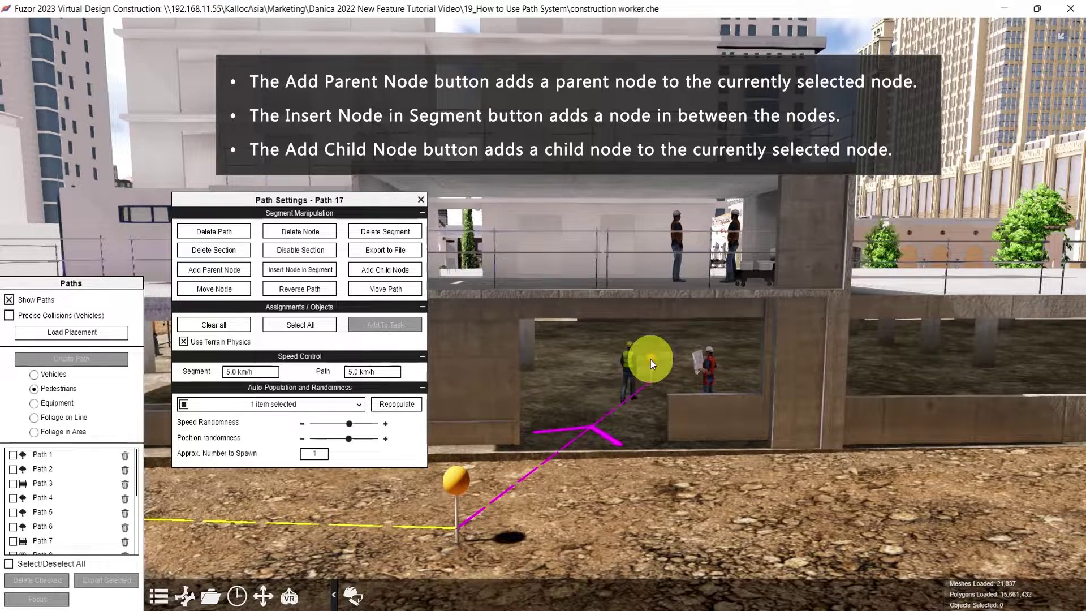
{"action": "left_click", "coordinate": [386, 272]}
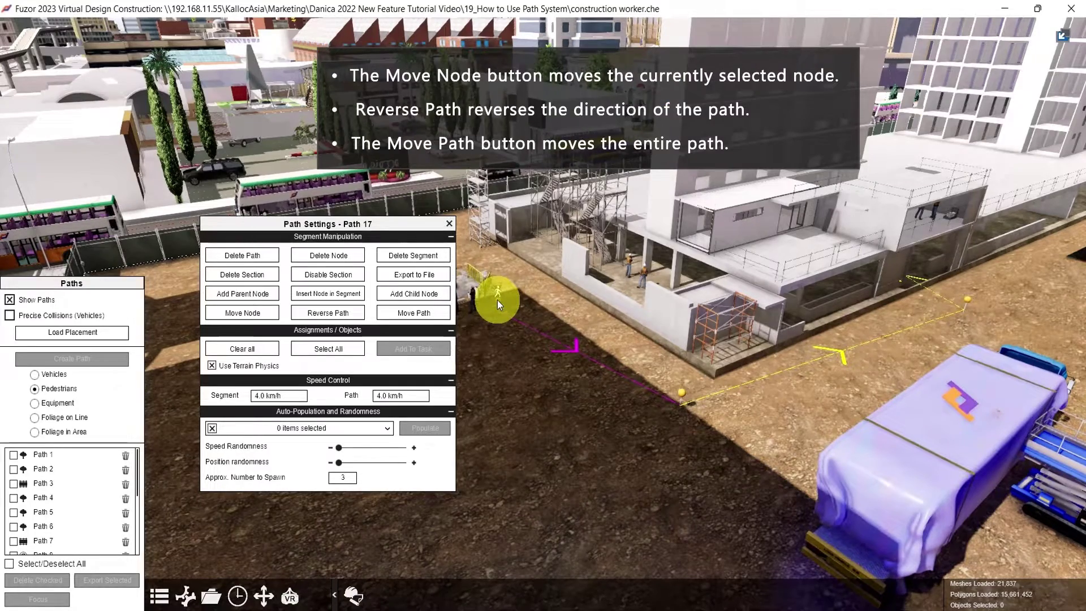
- Try Move Node on the path's start node and Move Path on the entire path, placing both back near the rubble pile
{"action": "left_click", "coordinate": [243, 313]}
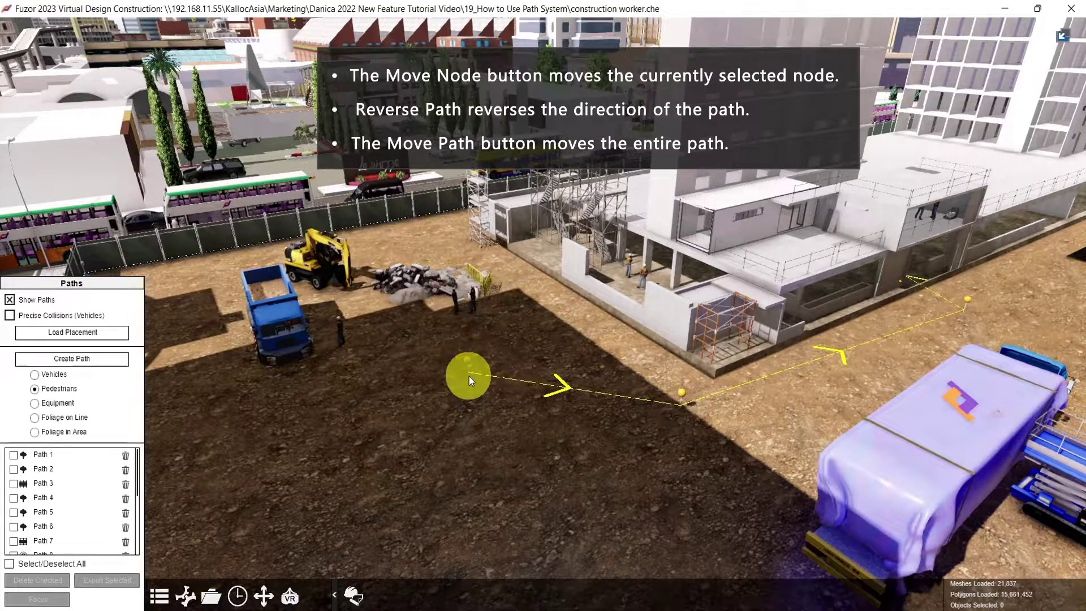
{"action": "left_click", "coordinate": [498, 321]}
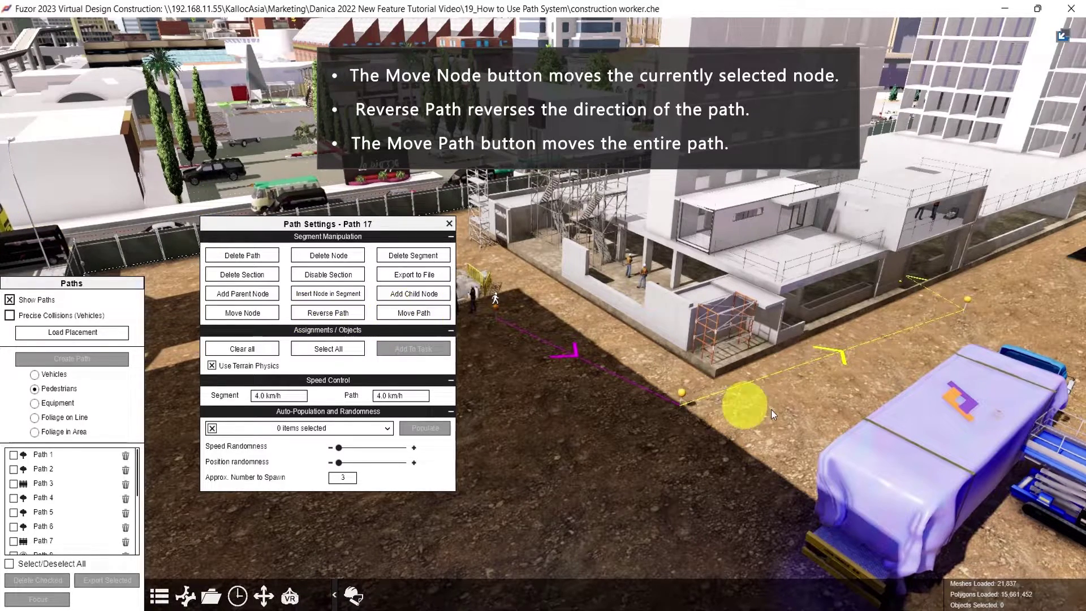
{"action": "left_click", "coordinate": [427, 314]}
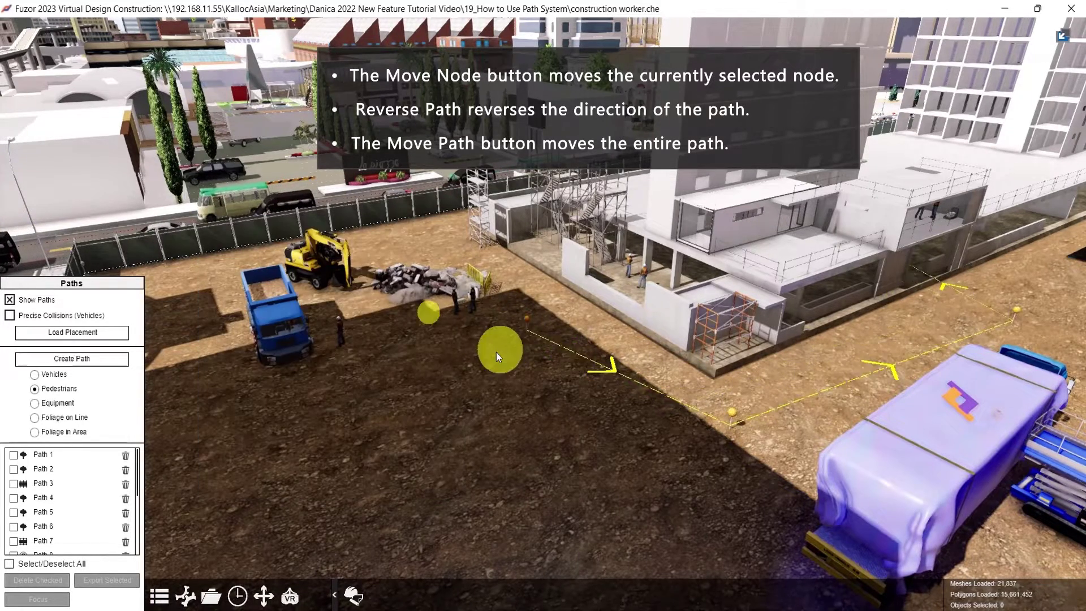
{"action": "left_click", "coordinate": [505, 322]}
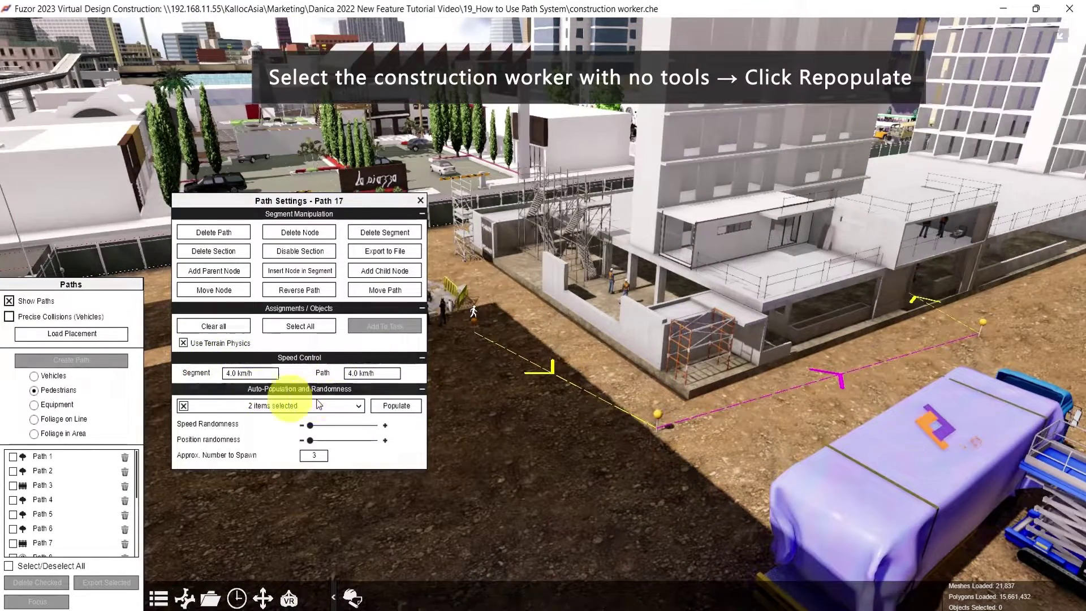
- Exclude Female Construction from the No Tools workers and populate the pedestrian path with only Male Construction 3LS
{"action": "left_click", "coordinate": [407, 374]}
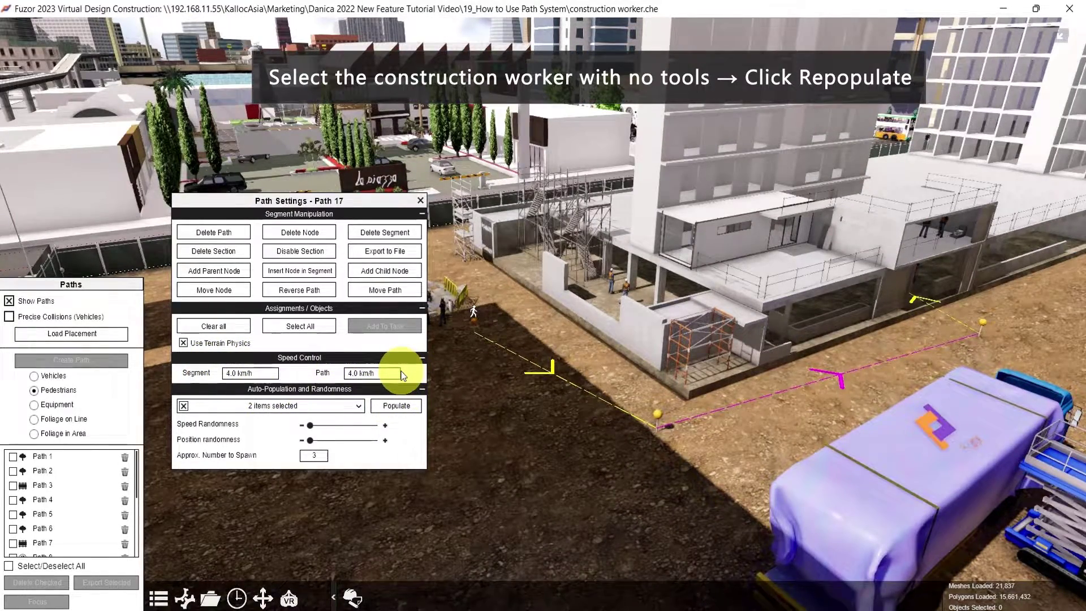
{"action": "left_click", "coordinate": [362, 407]}
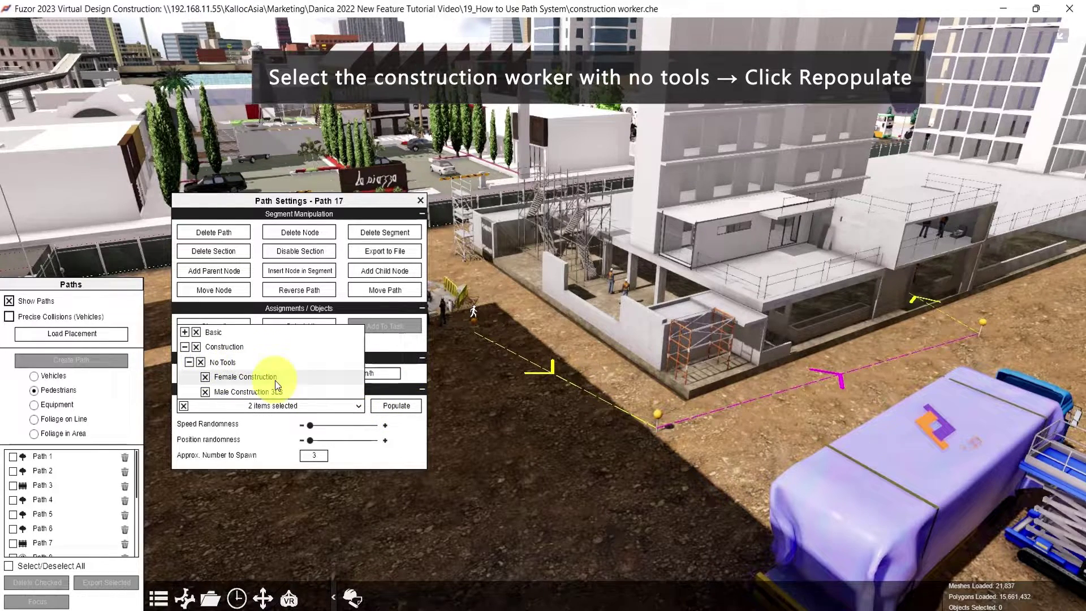
{"action": "left_click", "coordinate": [205, 378]}
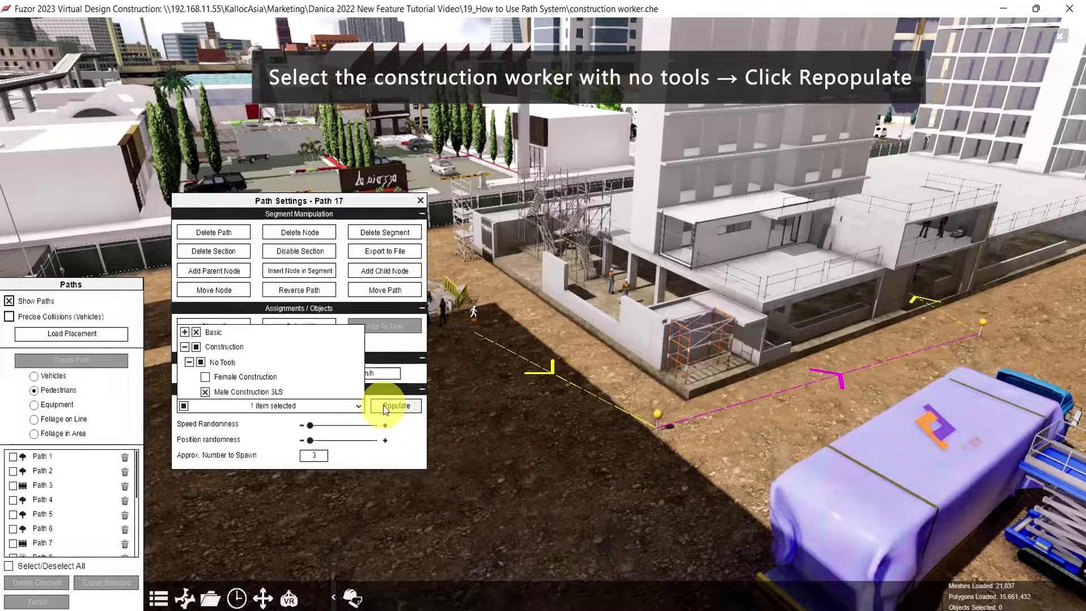
{"action": "left_click", "coordinate": [384, 407]}
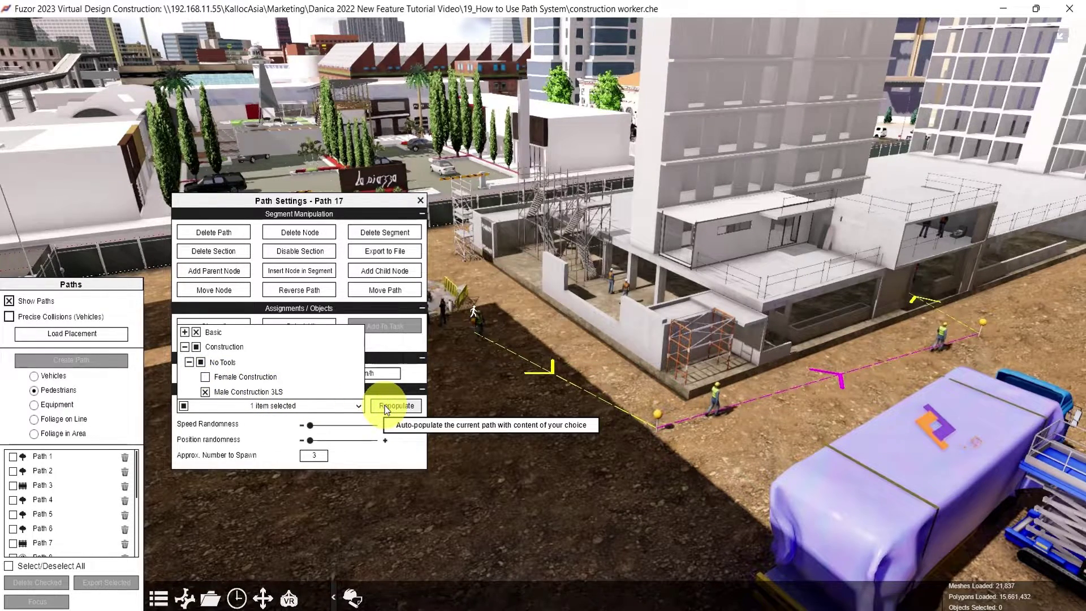
- Raise the path's speed and position randomness to about mid-range, set the approximate number to spawn to 1 and repopulate
{"action": "left_click", "coordinate": [310, 425]}
{"action": "left_click_drag", "start_coordinate": [310, 425], "coordinate": [351, 437]}
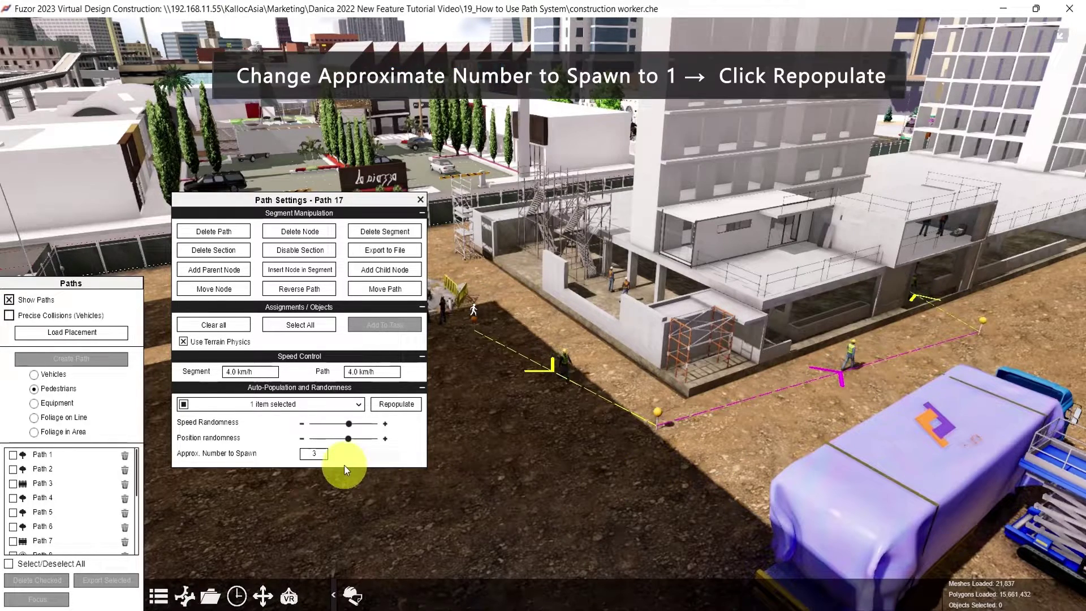
{"action": "double_click", "coordinate": [321, 457]}
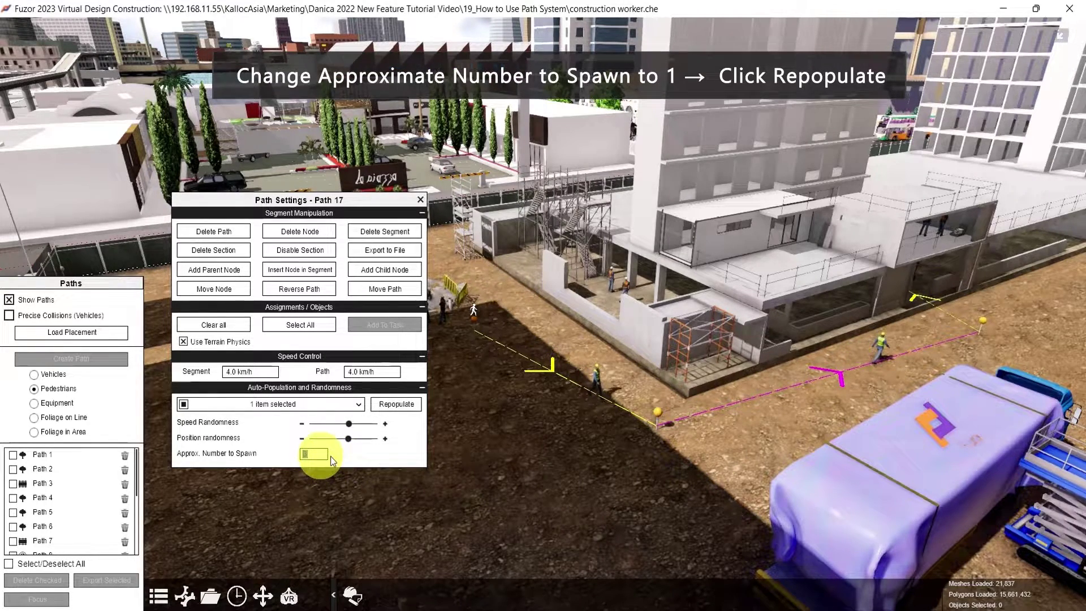
{"action": "type", "text": "1"}
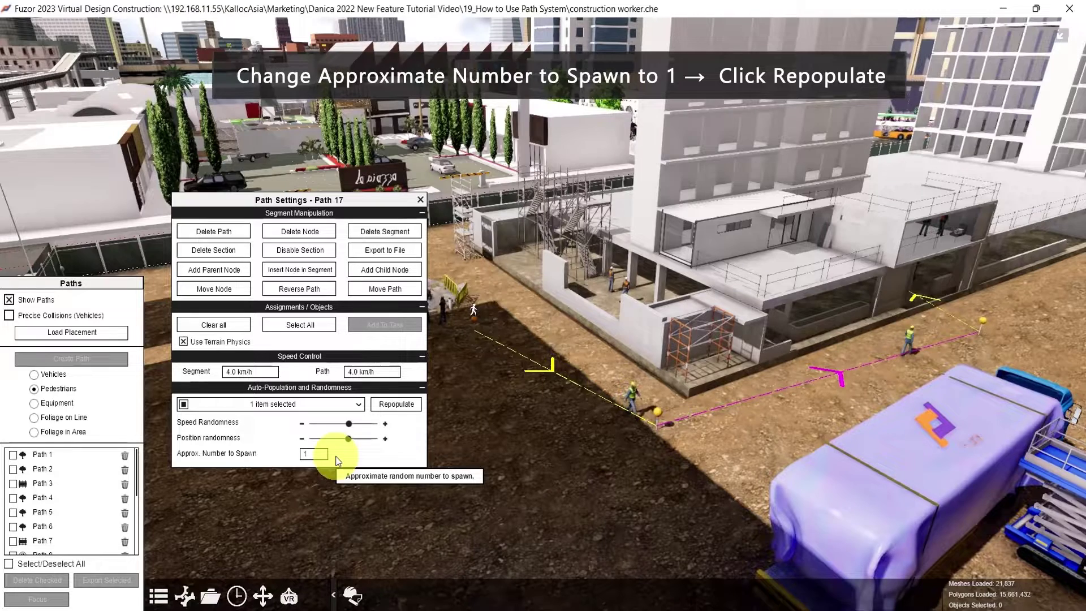
{"action": "left_click", "coordinate": [394, 405]}
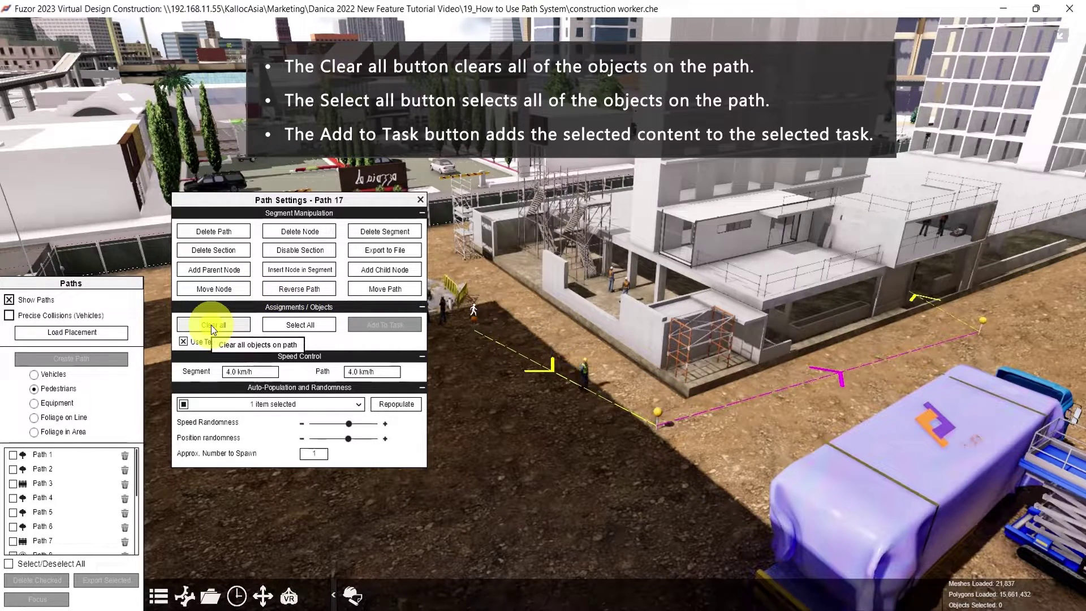
- Try Select All on the path's objects, and set the whole path's speed to 5.0 km/h and populate it
{"action": "left_click", "coordinate": [307, 327]}
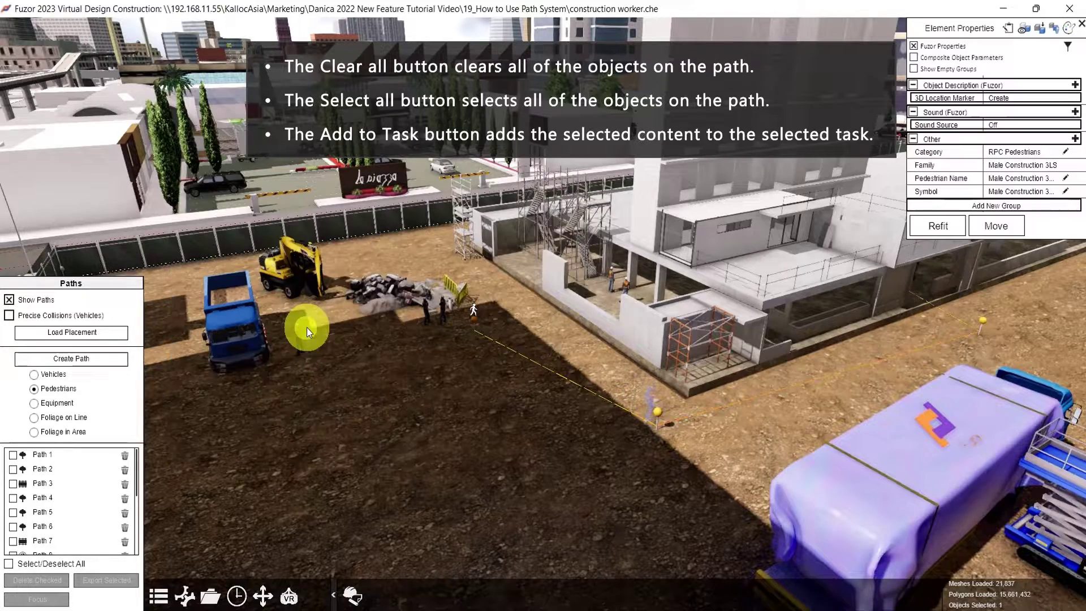
{"action": "left_click", "coordinate": [657, 412]}
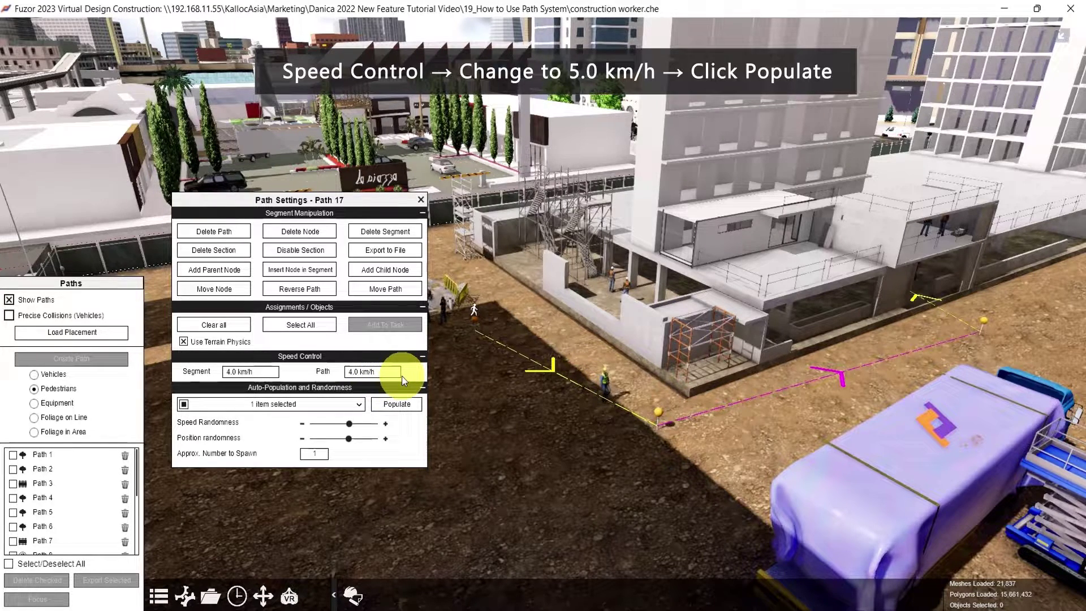
{"action": "left_click_drag", "start_coordinate": [401, 375], "coordinate": [330, 372]}
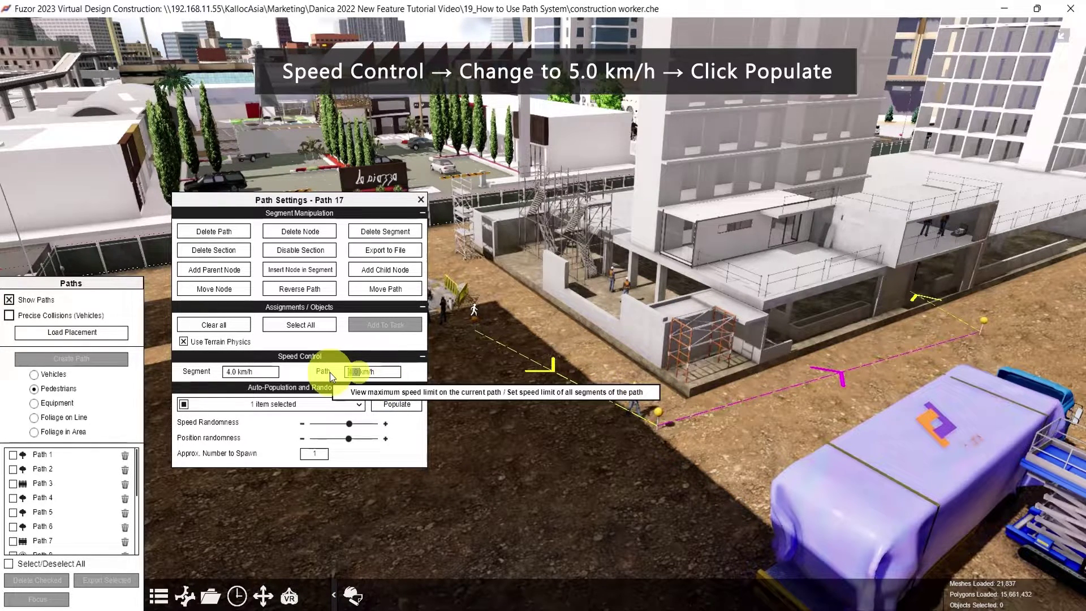
{"action": "type", "text": "5"}
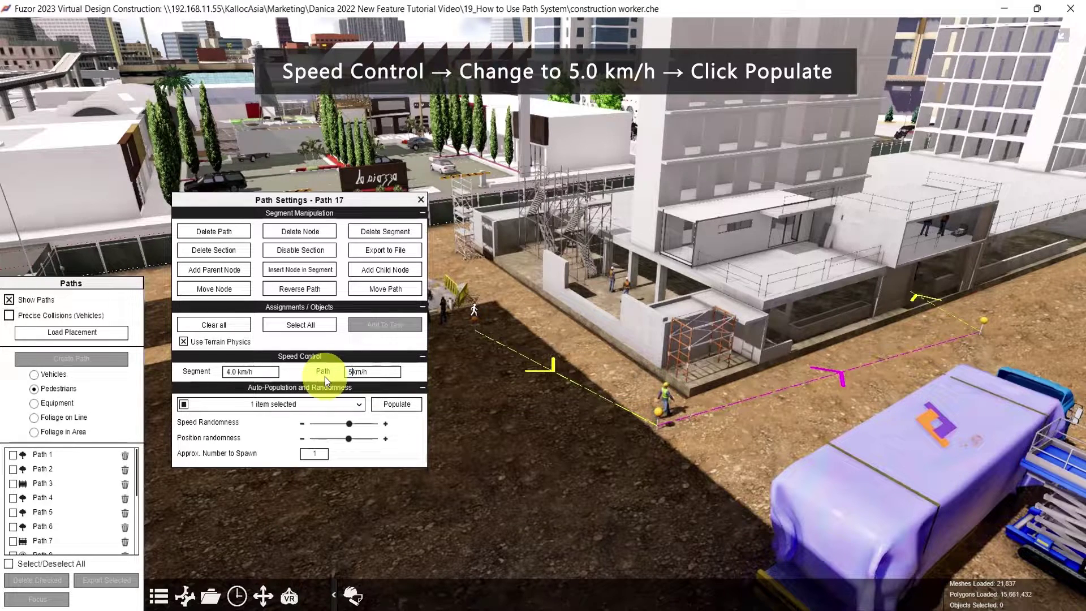
{"action": "key", "text": "Return"}
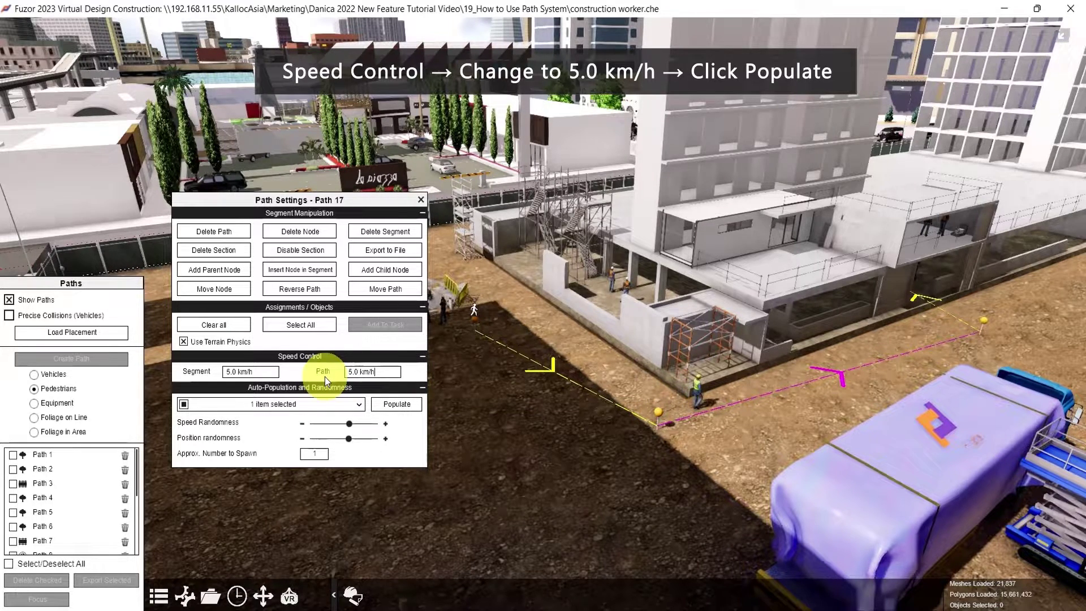
{"action": "left_click", "coordinate": [384, 407]}
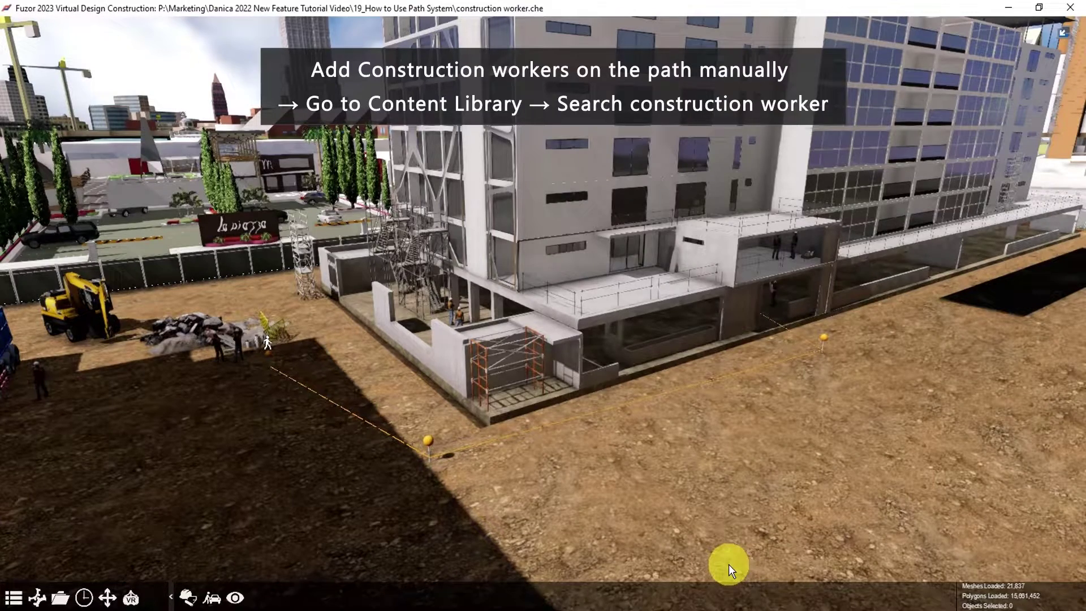
- Open the Content Library and search it for "construction"
{"action": "left_click", "coordinate": [14, 598]}
{"action": "type", "text": "conten"}
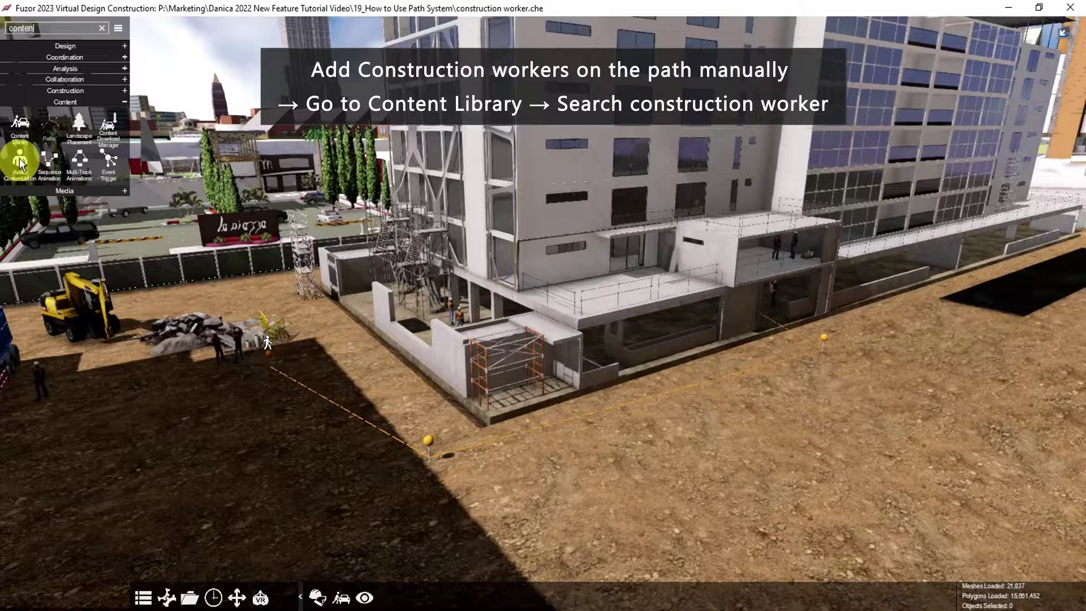
{"action": "left_click", "coordinate": [26, 124]}
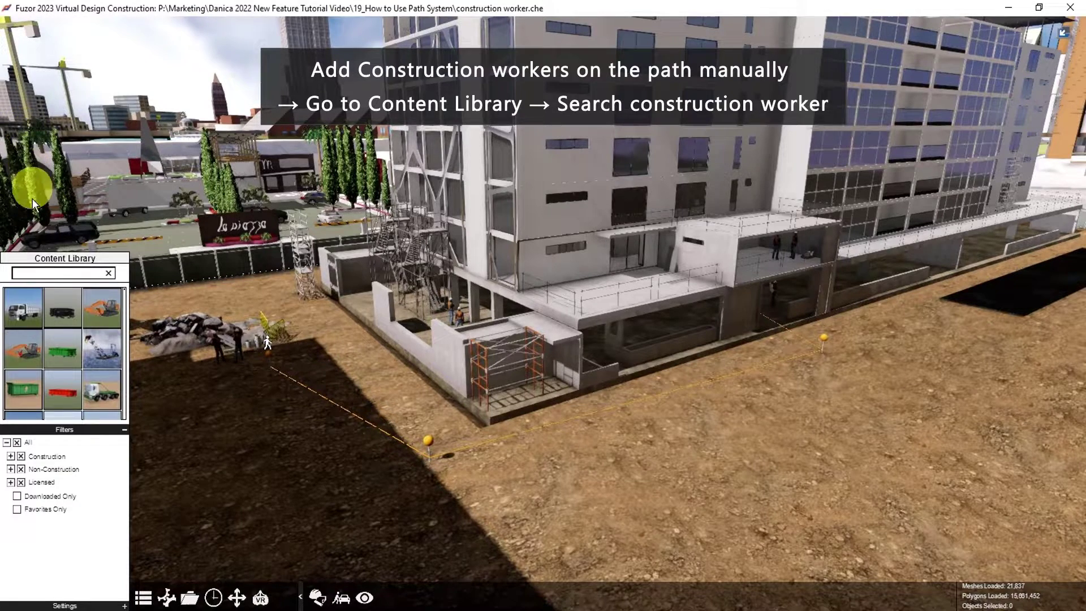
{"action": "left_click", "coordinate": [44, 273]}
{"action": "type", "text": "construction"}
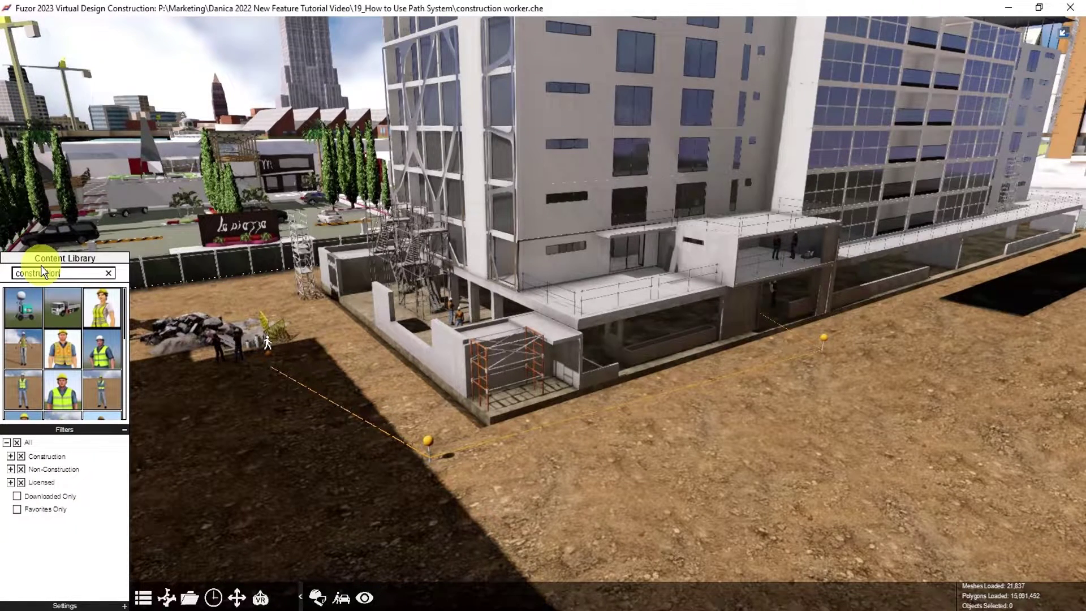
- Place a Male Construction worker manually on the path's middle segment in front of the orange scaffold, and end the placement
{"action": "left_click", "coordinate": [67, 341]}
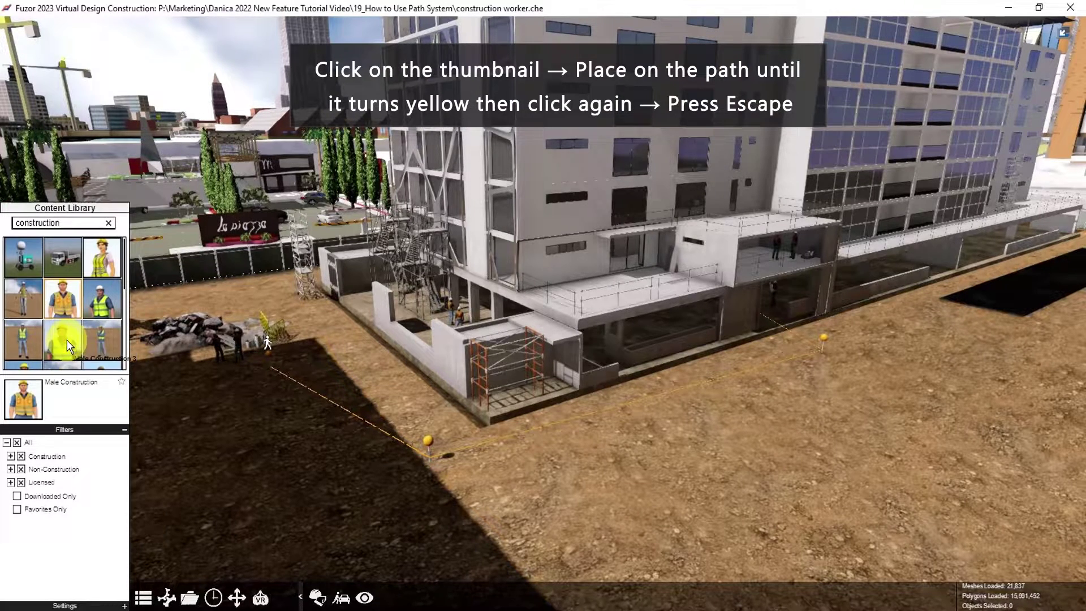
{"action": "left_click", "coordinate": [31, 411]}
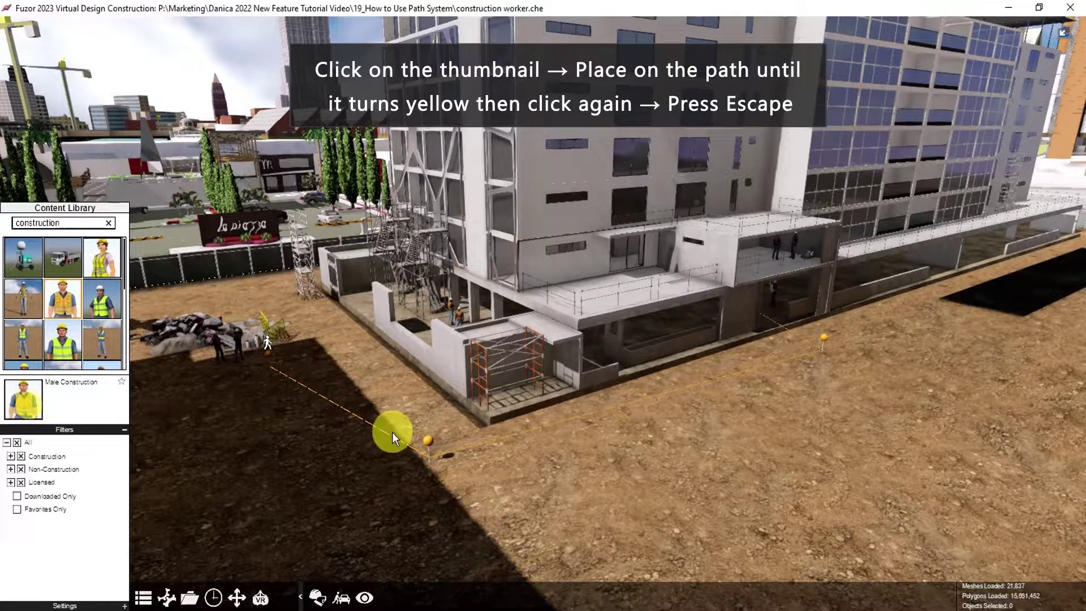
{"action": "left_click", "coordinate": [522, 455]}
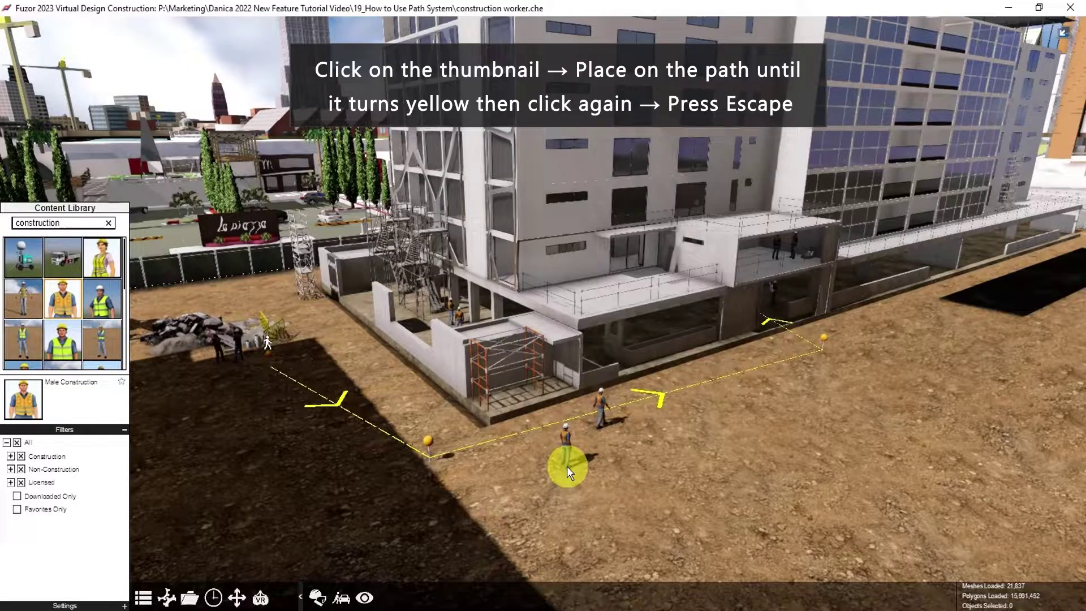
{"action": "key", "text": "Escape"}
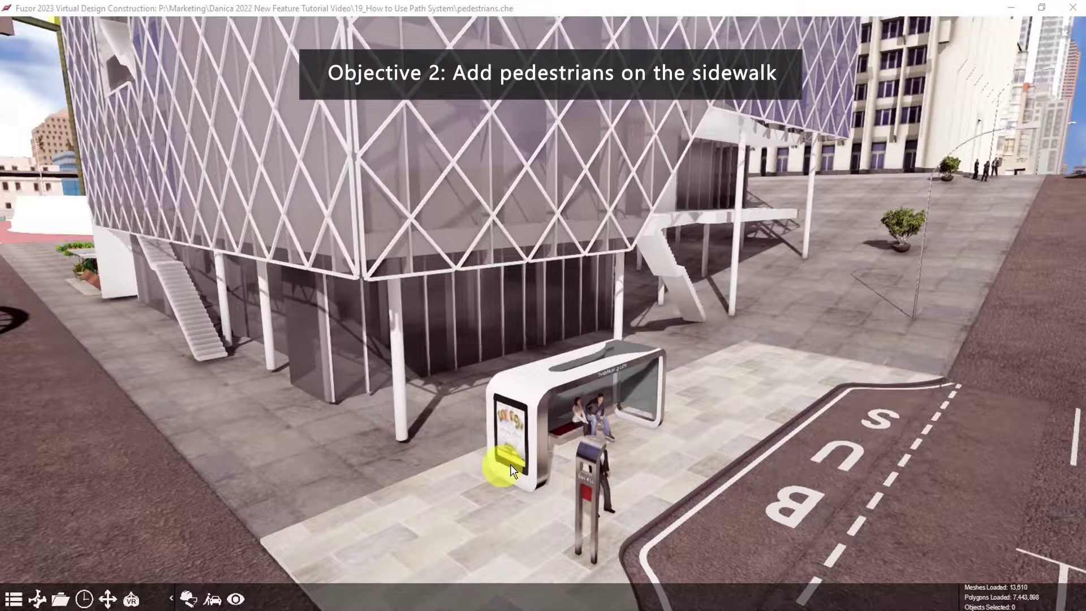
- Open the Paths tool in the bus stop scene and set the new path's type to Pedestrians
{"action": "left_click", "coordinate": [14, 601]}
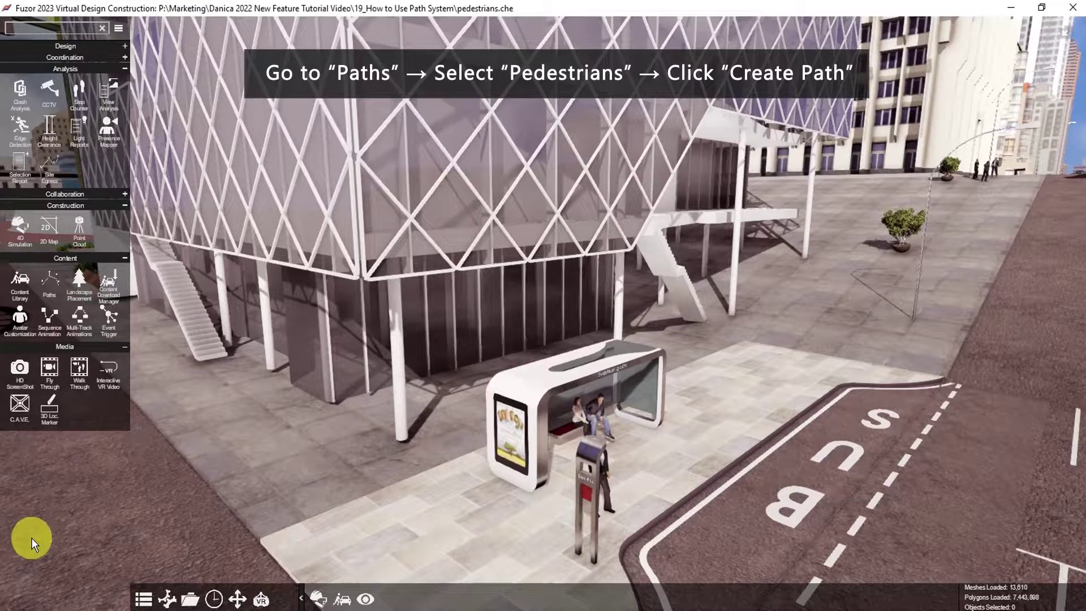
{"action": "type", "text": "path"}
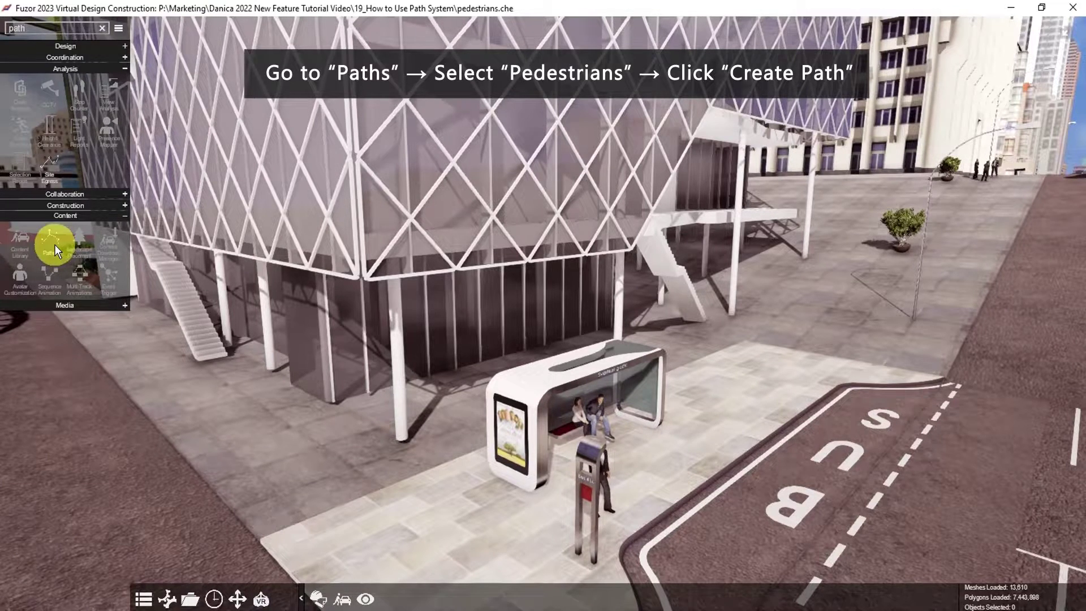
{"action": "left_click", "coordinate": [55, 244]}
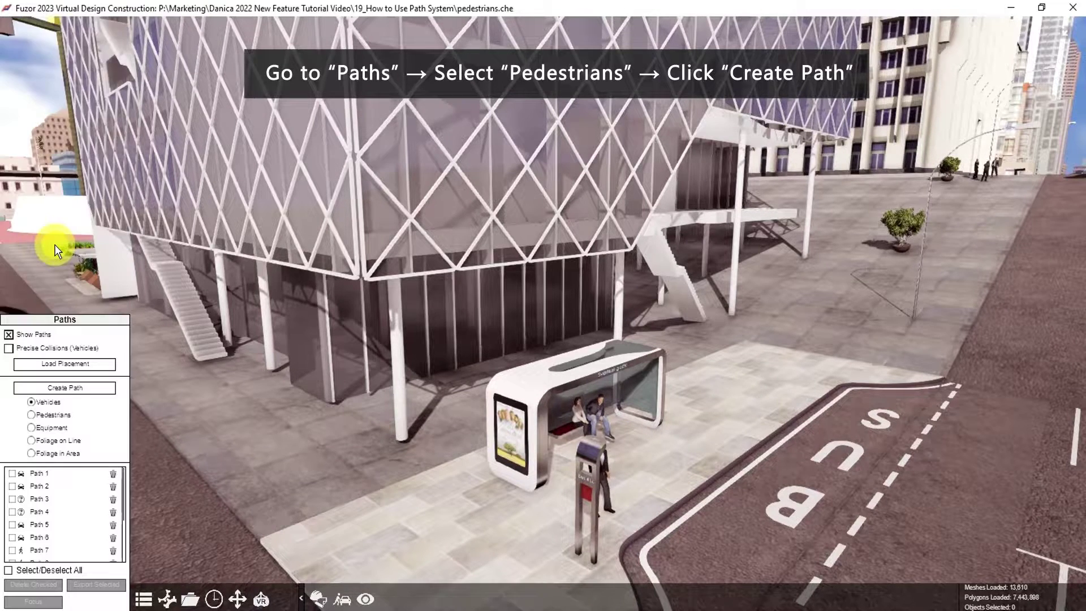
{"action": "left_click", "coordinate": [31, 415]}
{"action": "middle_click_drag", "start_coordinate": [137, 430], "coordinate": [368, 439]}
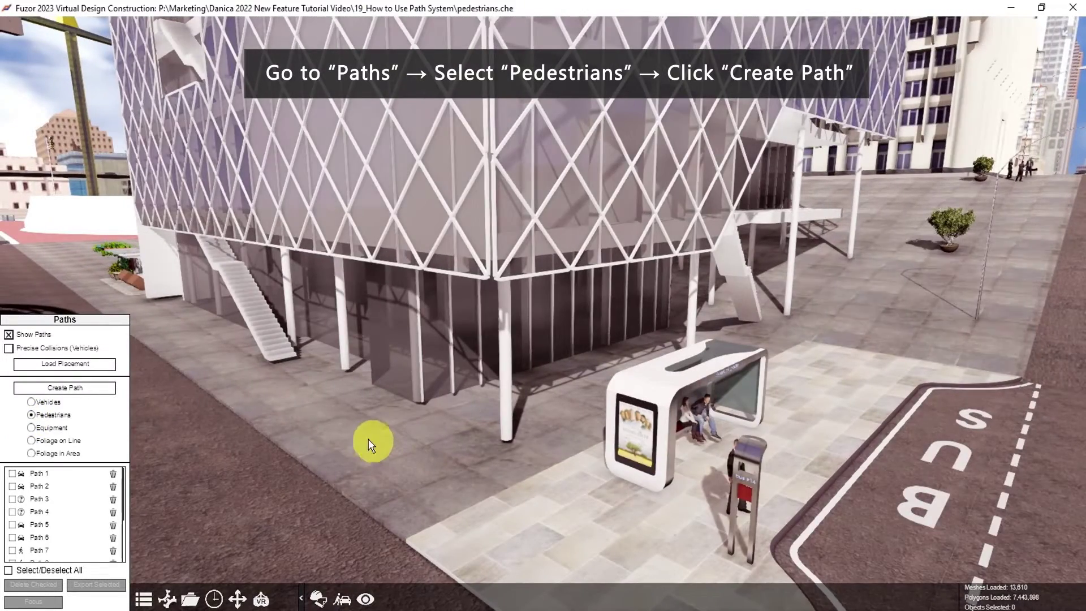
- Create a pedestrian path from the far sidewalk around the lattice building, behind the bus shelter and past the stairs to the distant potted plant
{"action": "left_click", "coordinate": [84, 391]}
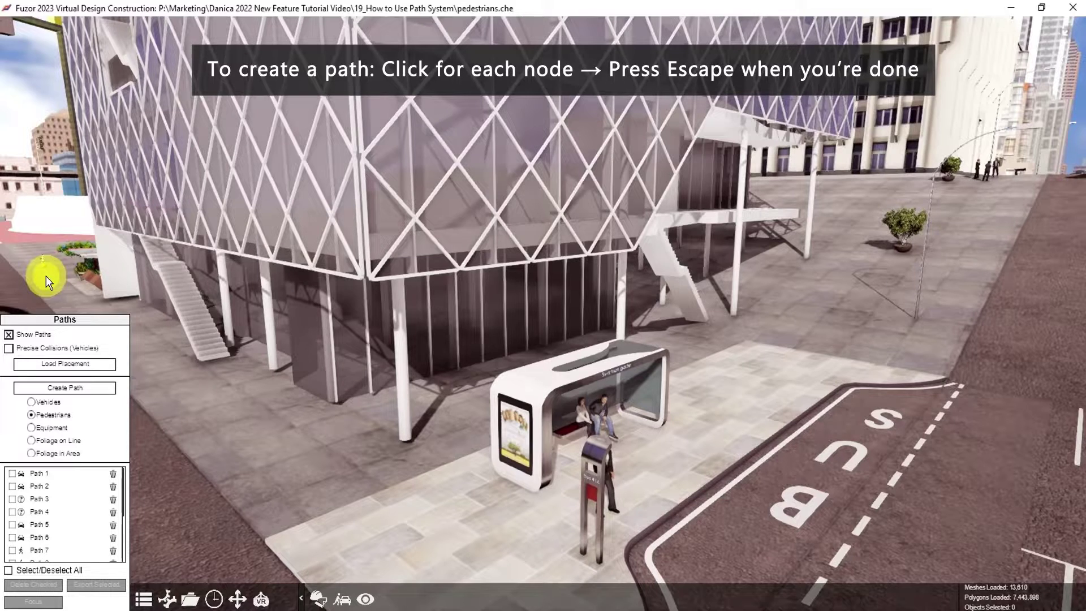
{"action": "left_click", "coordinate": [46, 276]}
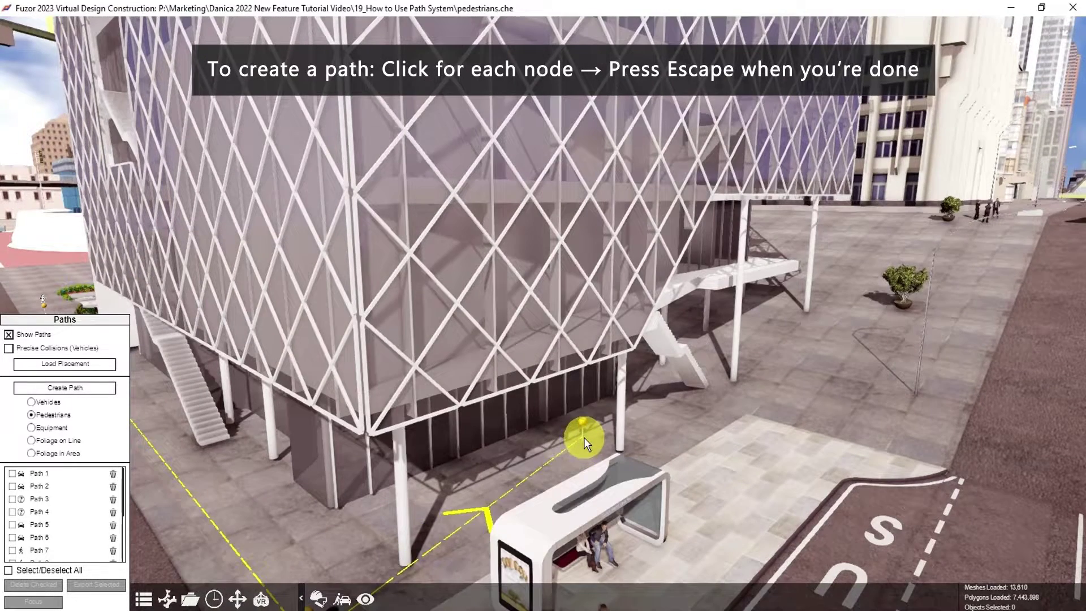
{"action": "left_click", "coordinate": [599, 420]}
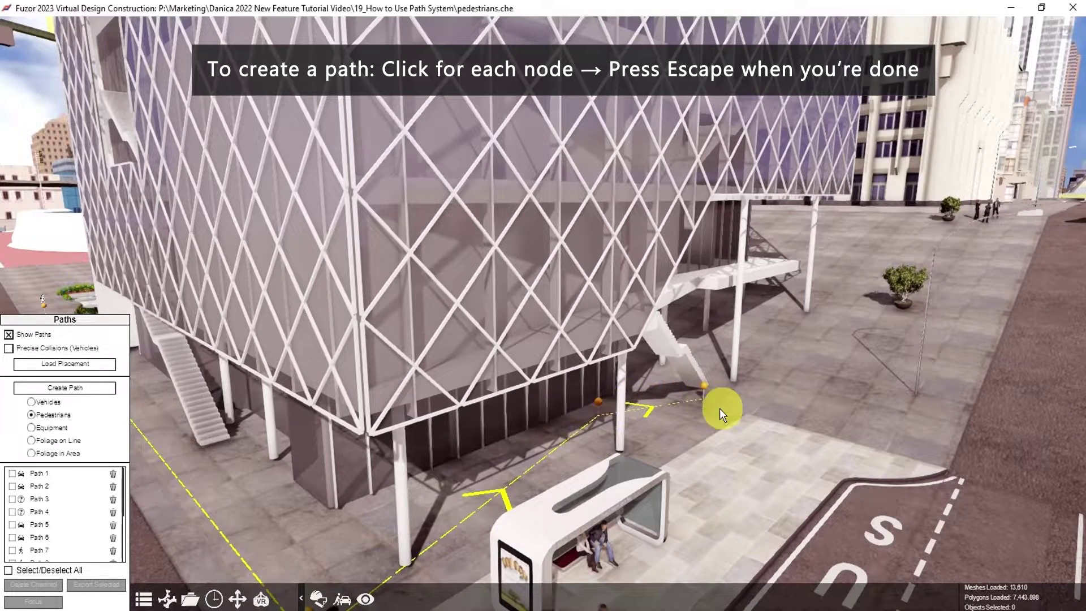
{"action": "left_click", "coordinate": [758, 388]}
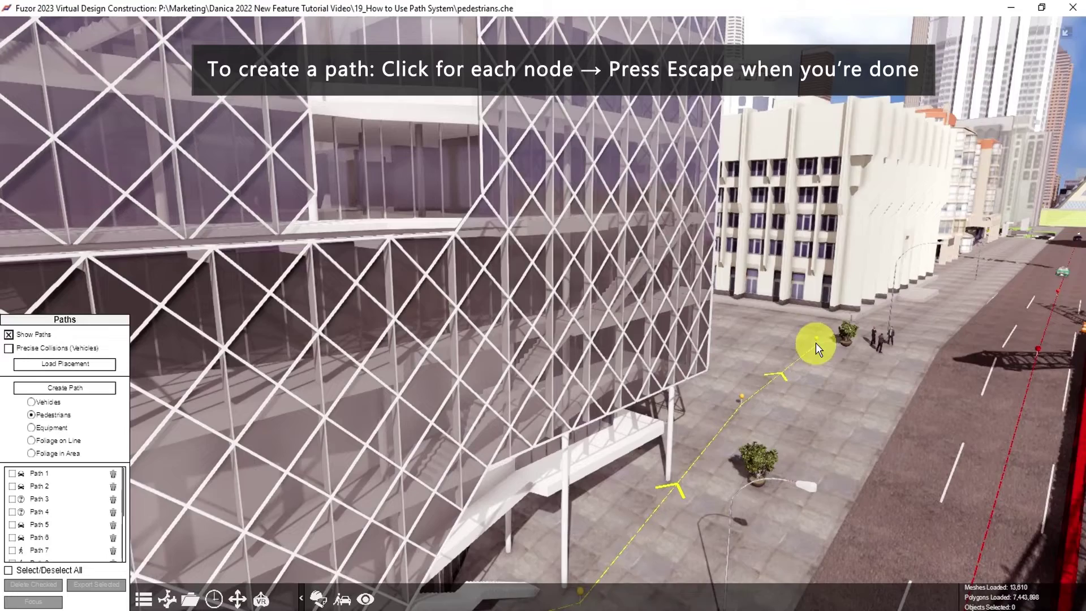
{"action": "left_click", "coordinate": [814, 331]}
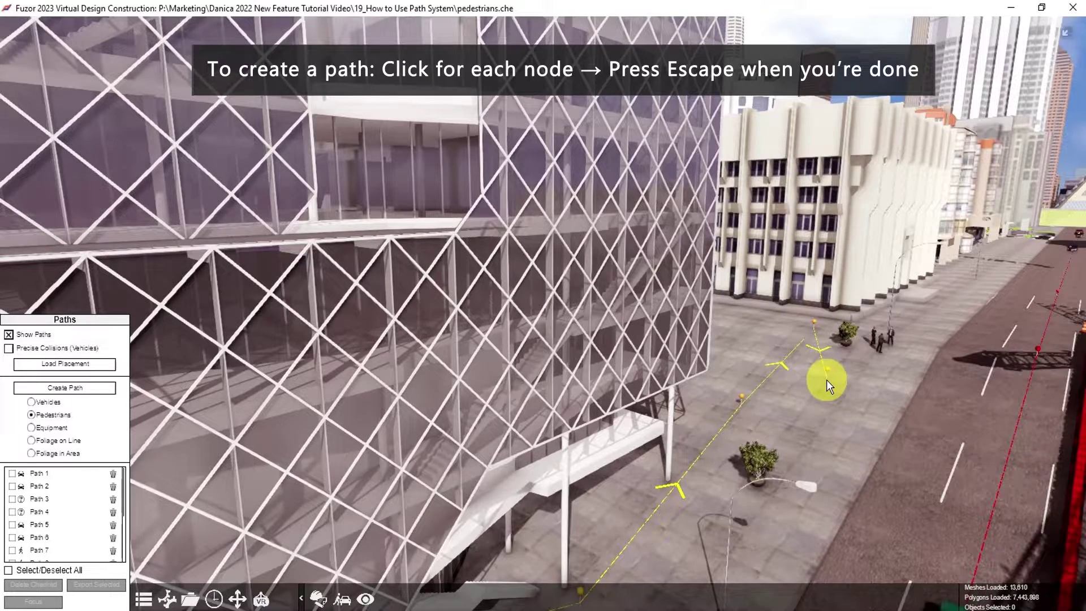
{"action": "key", "text": "Escape"}
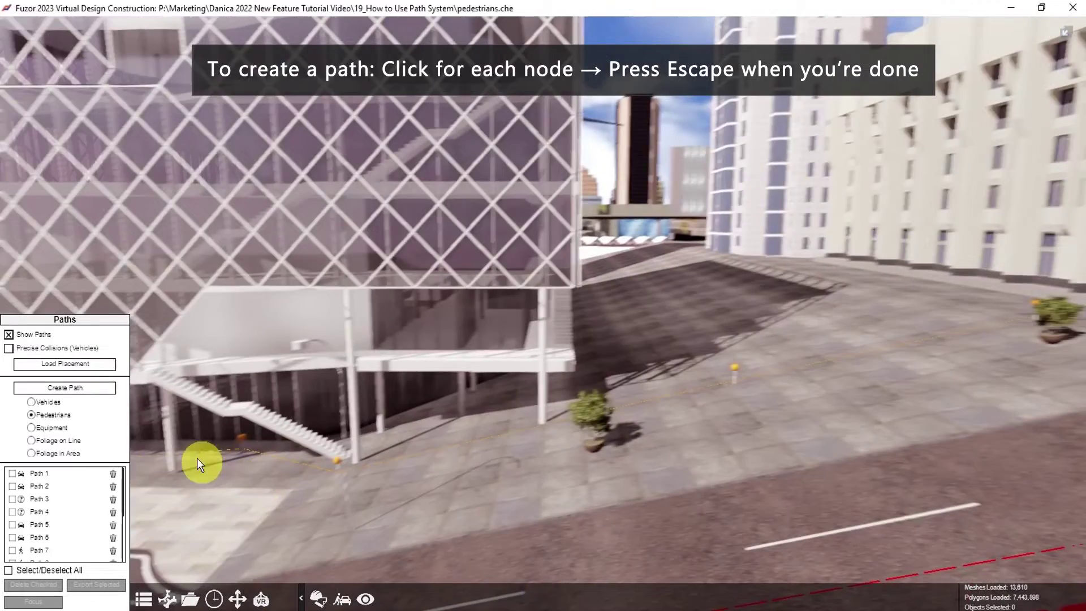
- Create a second pedestrian path from beside the lattice building, past the large potted plant, in front of the bus shelter and around the corner along the building's far side
{"action": "left_click", "coordinate": [80, 389]}
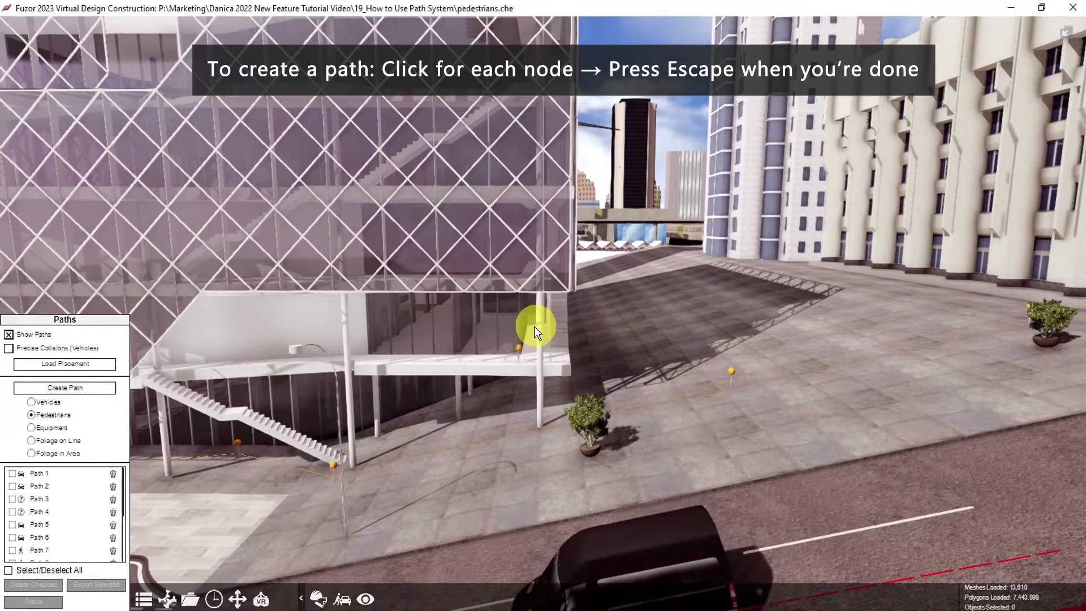
{"action": "left_click", "coordinate": [581, 313]}
{"action": "left_click", "coordinate": [601, 349]}
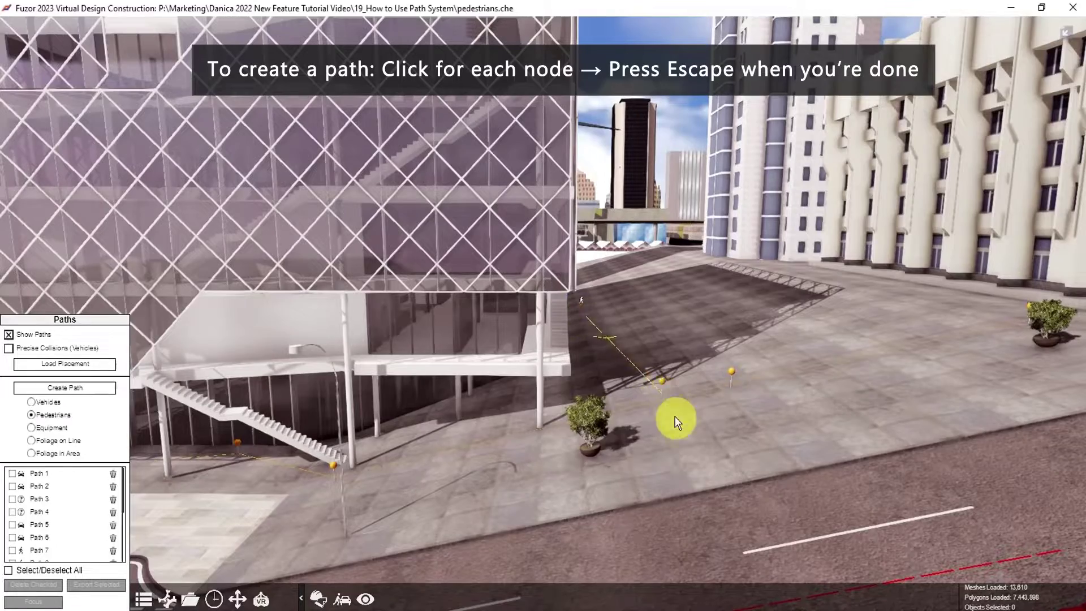
{"action": "left_click", "coordinate": [692, 460]}
{"action": "left_click", "coordinate": [259, 538]}
{"action": "scroll", "coordinate": [259, 545], "scroll_direction": "down", "scroll_amount": 5}
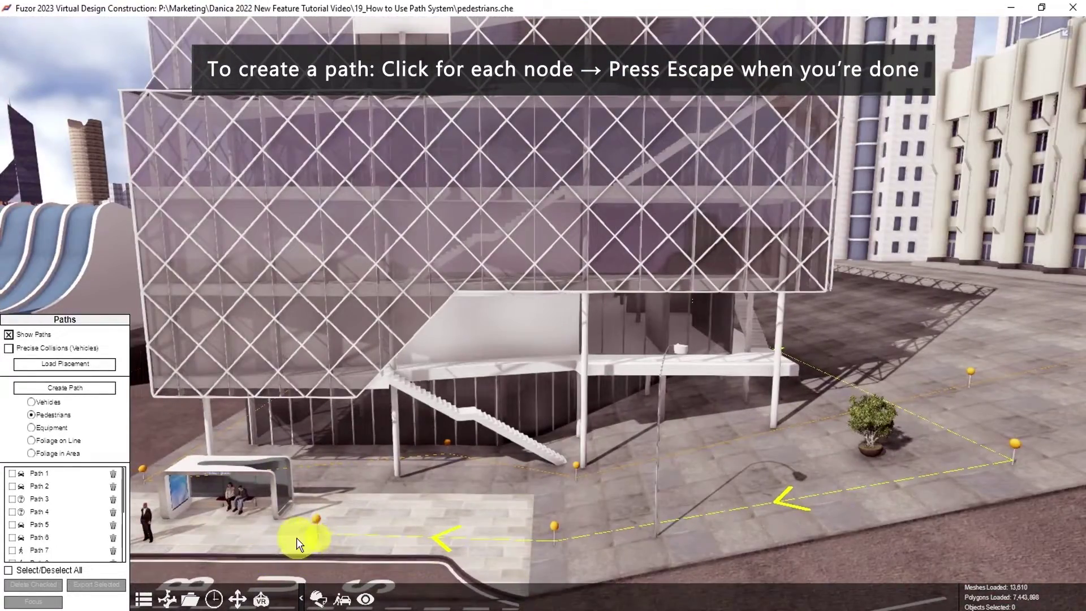
{"action": "right_click_drag", "start_coordinate": [296, 538], "coordinate": [365, 337]}
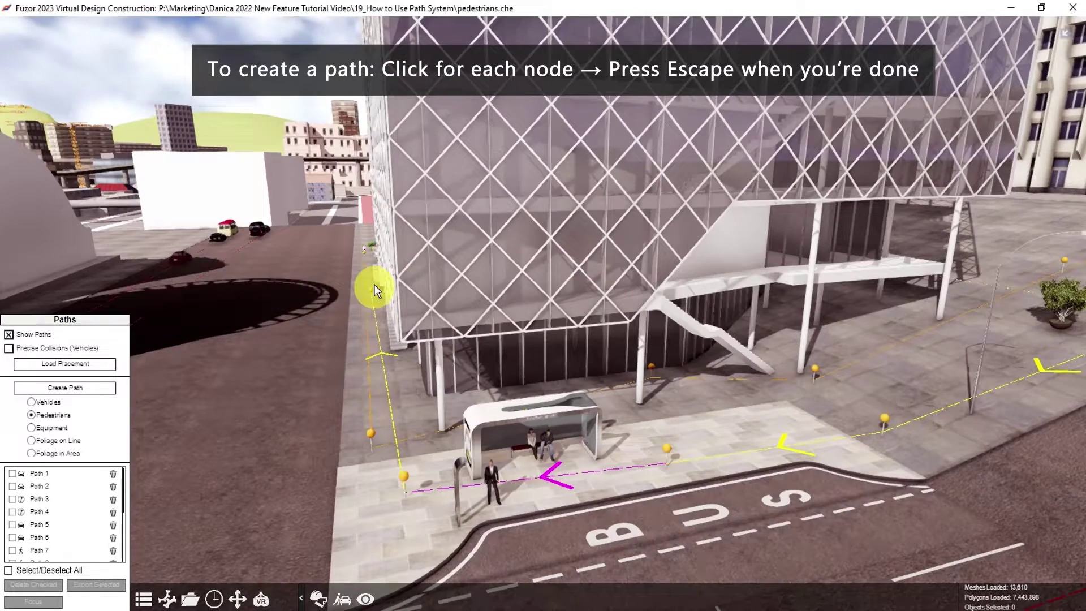
{"action": "right_click_drag", "start_coordinate": [375, 284], "coordinate": [432, 294]}
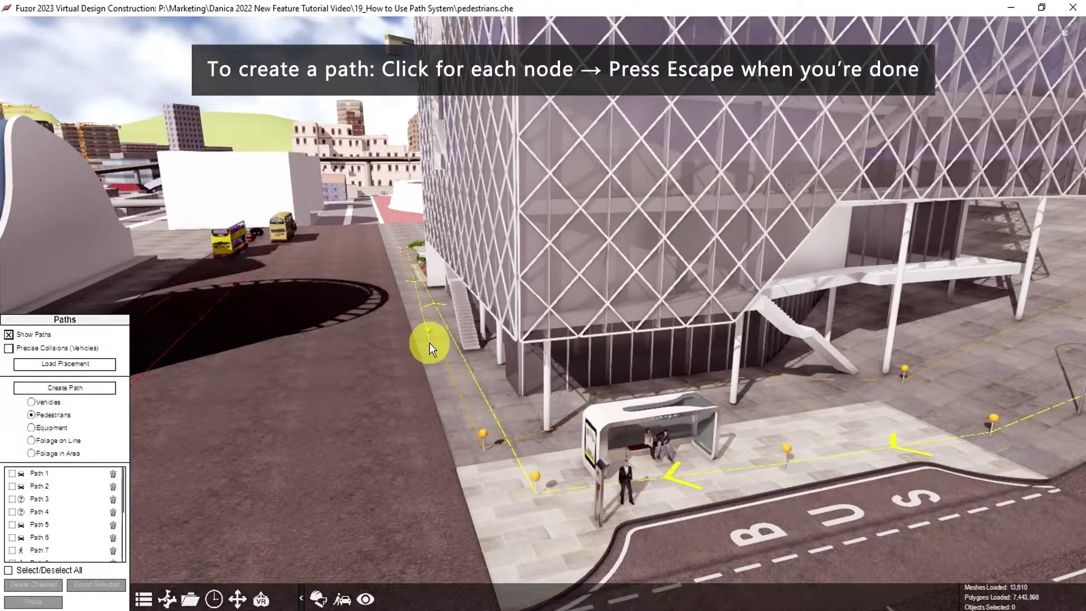
{"action": "key", "text": "Escape"}
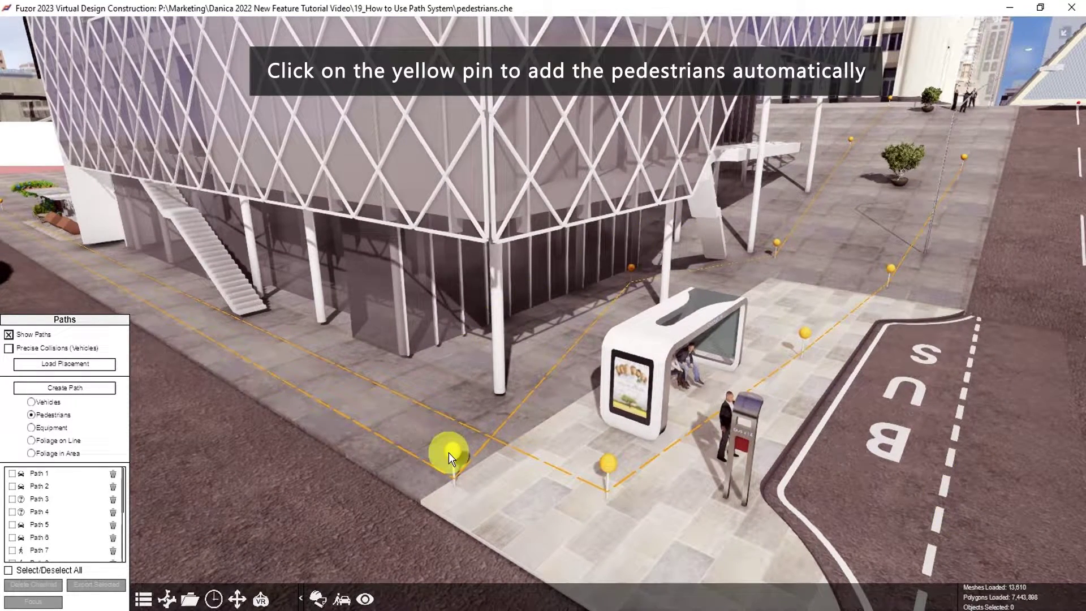
- Open the settings of the pedestrian path running behind the bus shelter and exclude the Construction, Misc and Other characters from its auto-population
{"action": "left_click", "coordinate": [450, 453]}
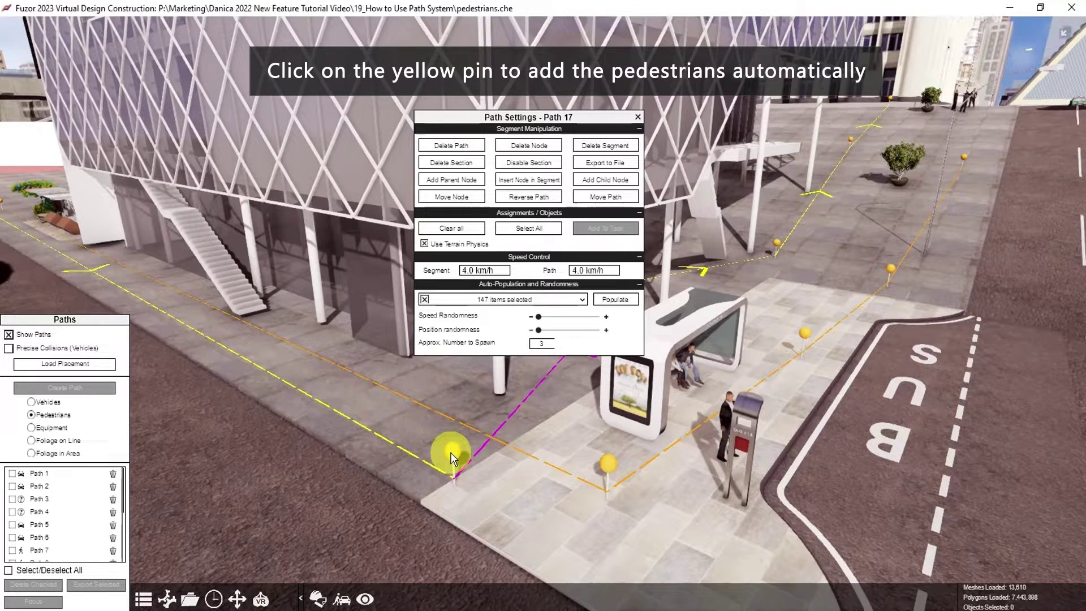
{"action": "left_click", "coordinate": [449, 298]}
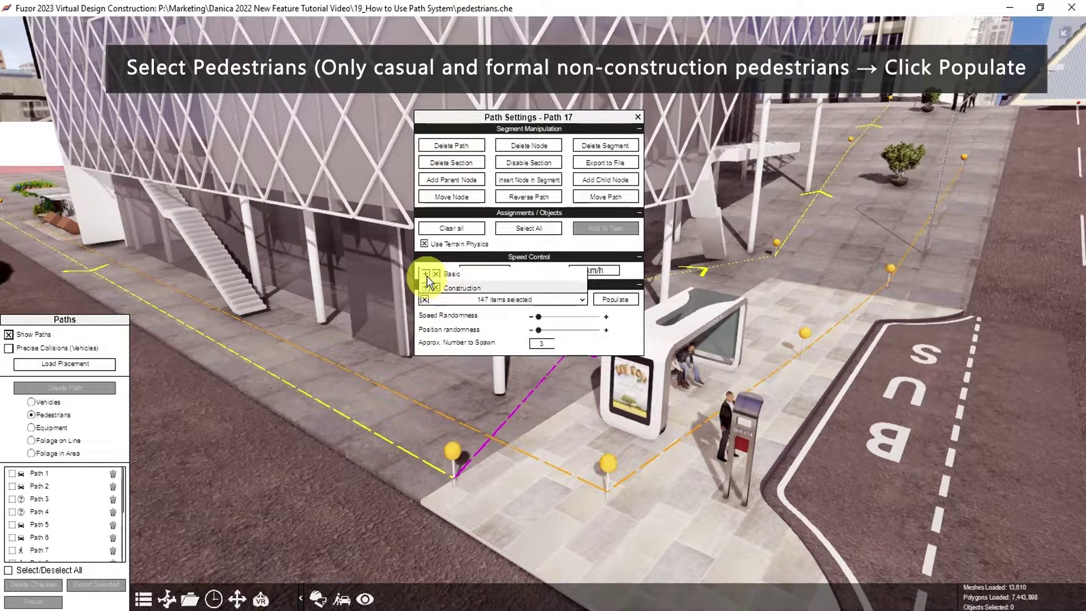
{"action": "left_click", "coordinate": [426, 273]}
{"action": "left_click", "coordinate": [436, 288]}
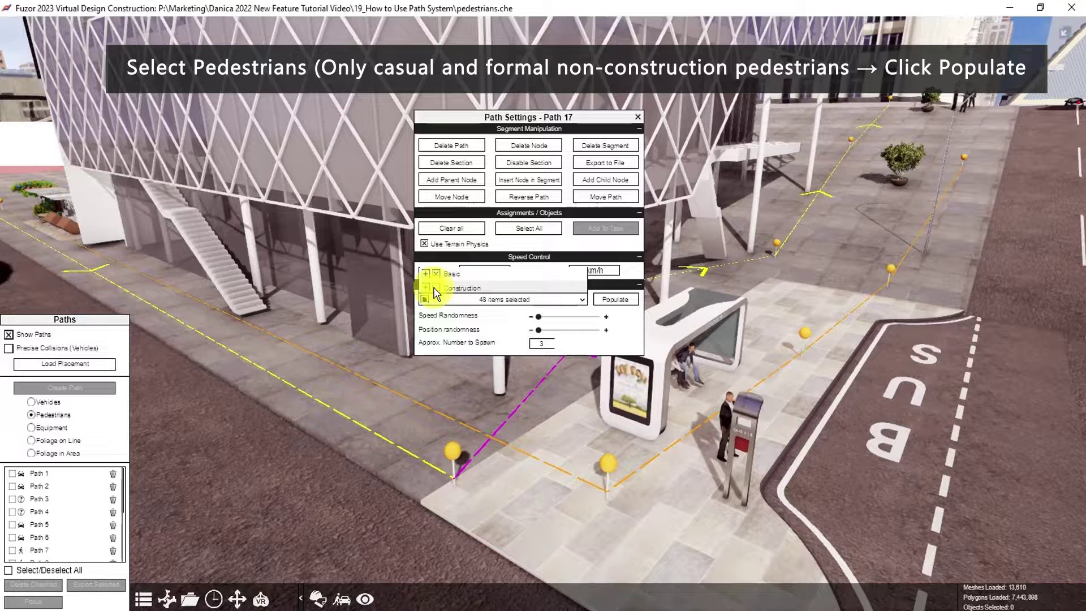
{"action": "left_click", "coordinate": [426, 274]}
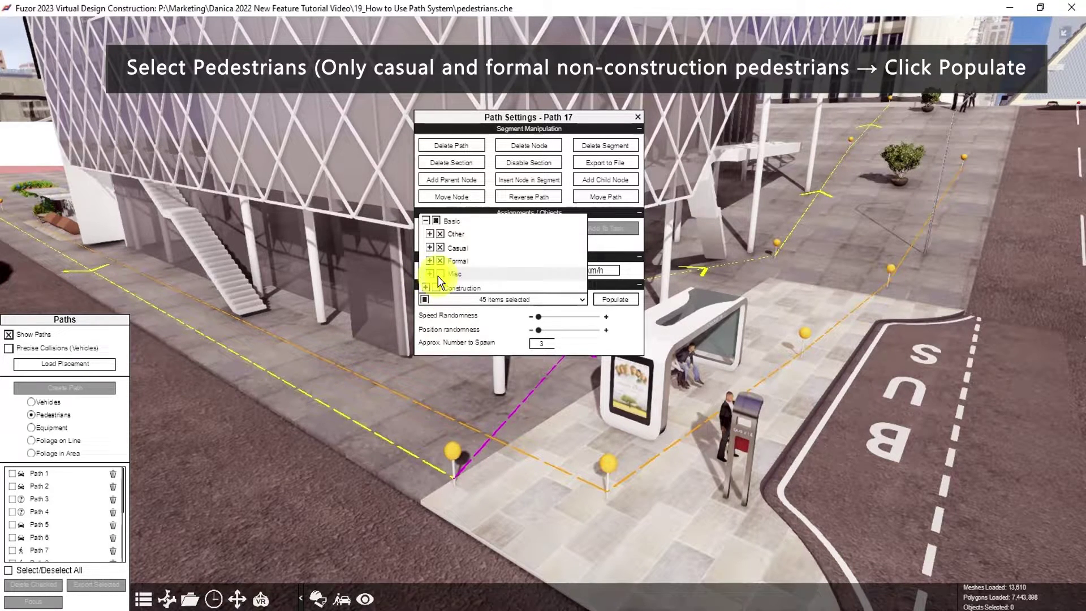
{"action": "left_click", "coordinate": [429, 233]}
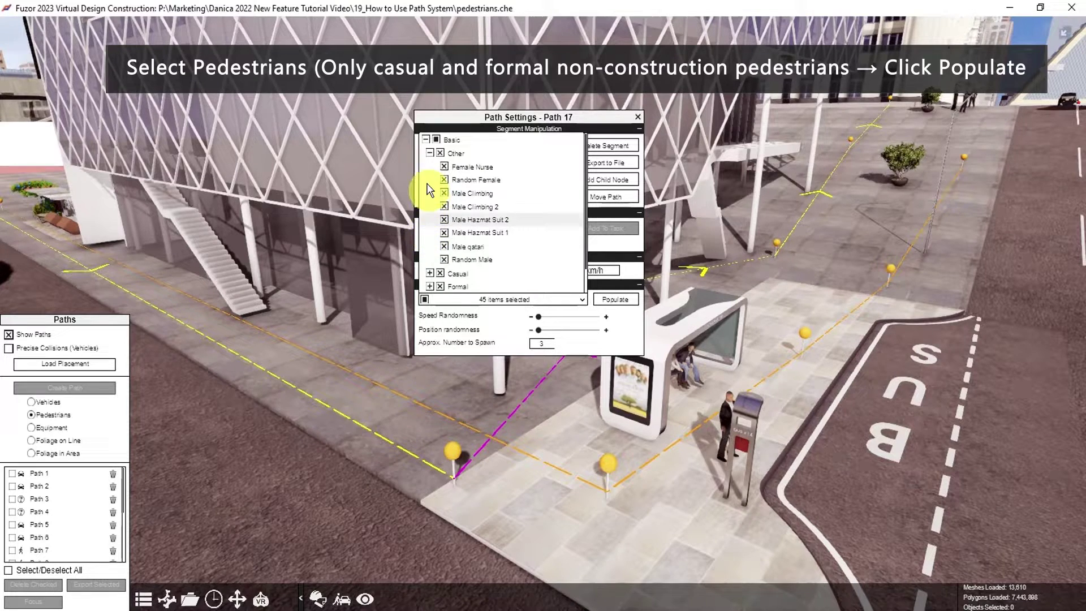
{"action": "left_click", "coordinate": [440, 153]}
- Limit the path's Casual characters to the first four in the category
{"action": "left_click", "coordinate": [430, 273]}
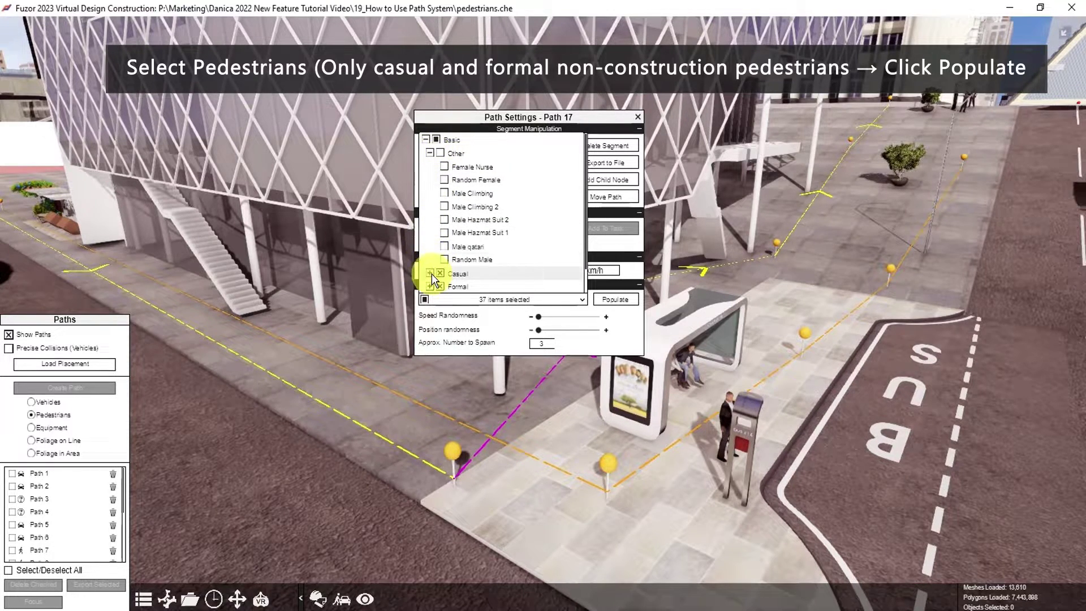
{"action": "scroll", "coordinate": [456, 256], "scroll_direction": "down", "scroll_amount": 4}
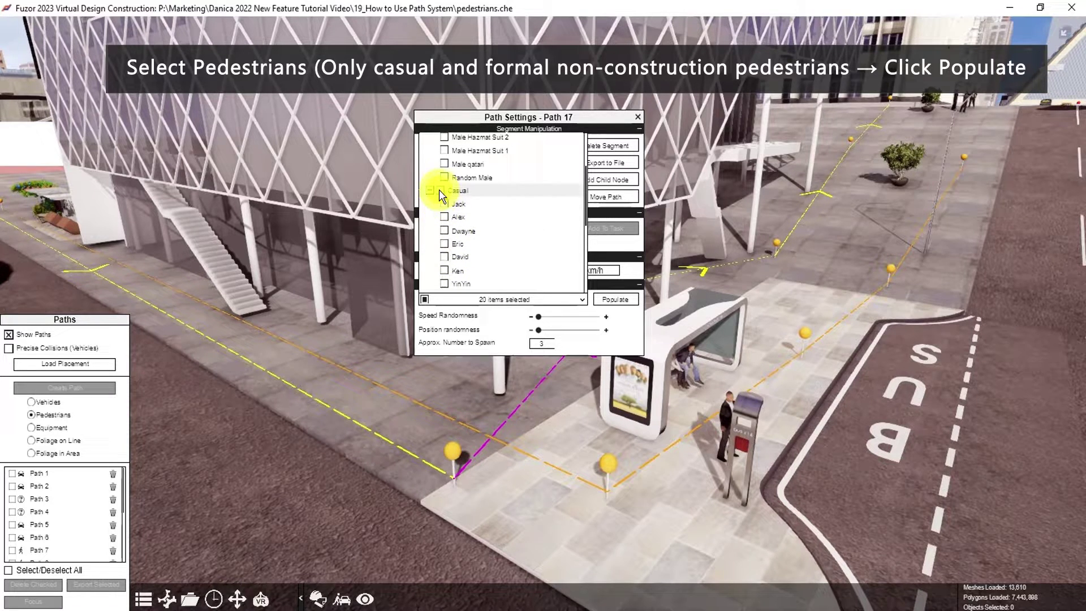
{"action": "left_click", "coordinate": [440, 190]}
{"action": "left_click", "coordinate": [444, 203]}
{"action": "left_click", "coordinate": [445, 231]}
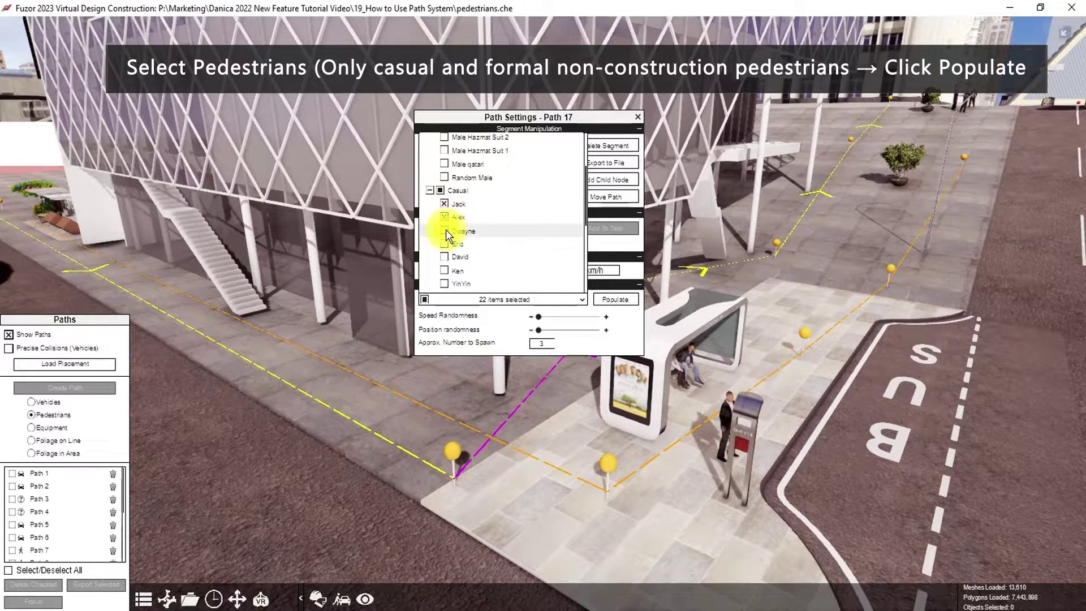
{"action": "left_click", "coordinate": [445, 244]}
- Limit the path's Formal characters to the first five in the category and populate the path
{"action": "scroll", "coordinate": [453, 255], "scroll_direction": "down", "scroll_amount": 3}
{"action": "scroll", "coordinate": [456, 271], "scroll_direction": "down", "scroll_amount": 5}
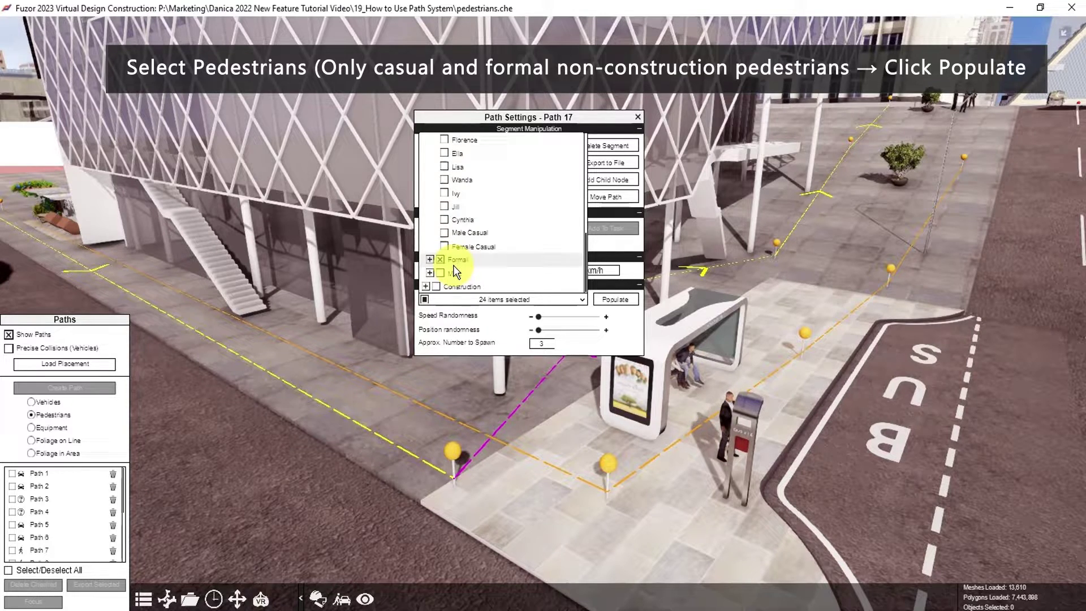
{"action": "left_click", "coordinate": [441, 185]}
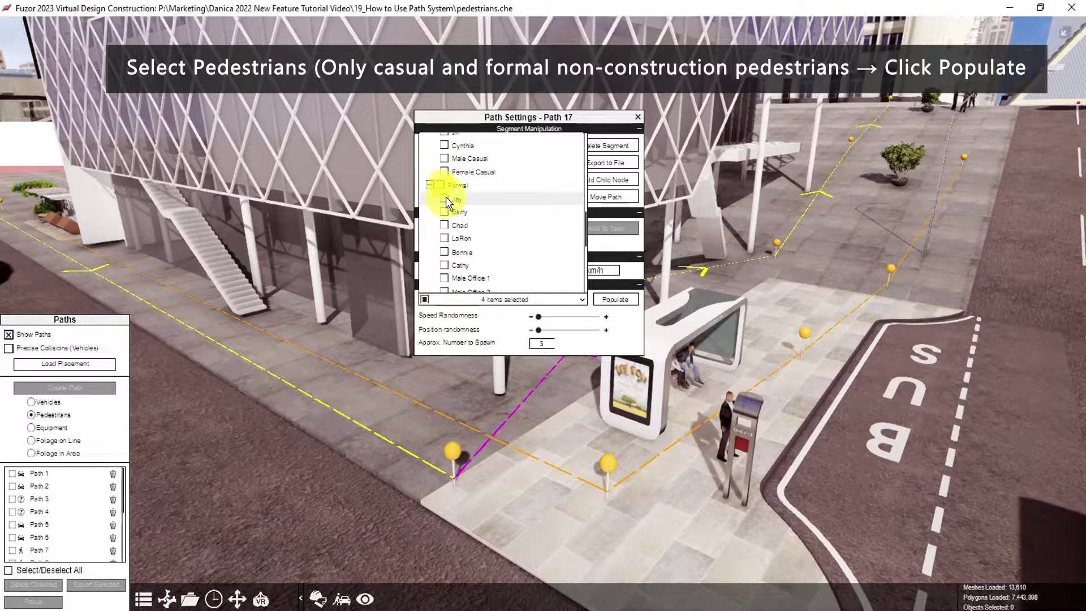
{"action": "left_click", "coordinate": [444, 198]}
{"action": "left_click", "coordinate": [445, 212]}
{"action": "left_click", "coordinate": [445, 224]}
{"action": "left_click", "coordinate": [445, 238]}
{"action": "left_click", "coordinate": [444, 252]}
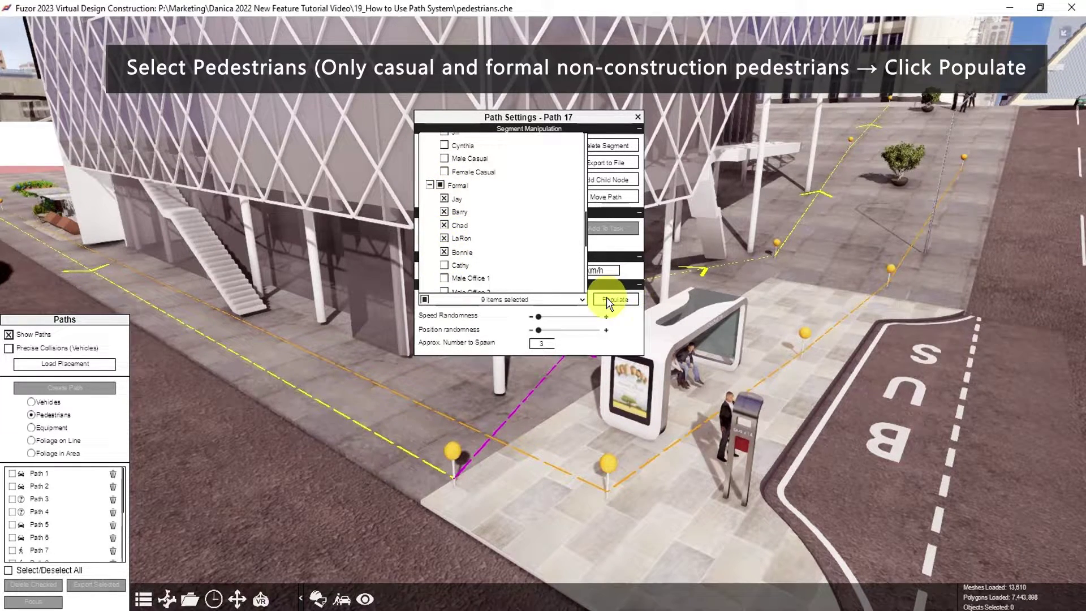
{"action": "left_click", "coordinate": [607, 297]}
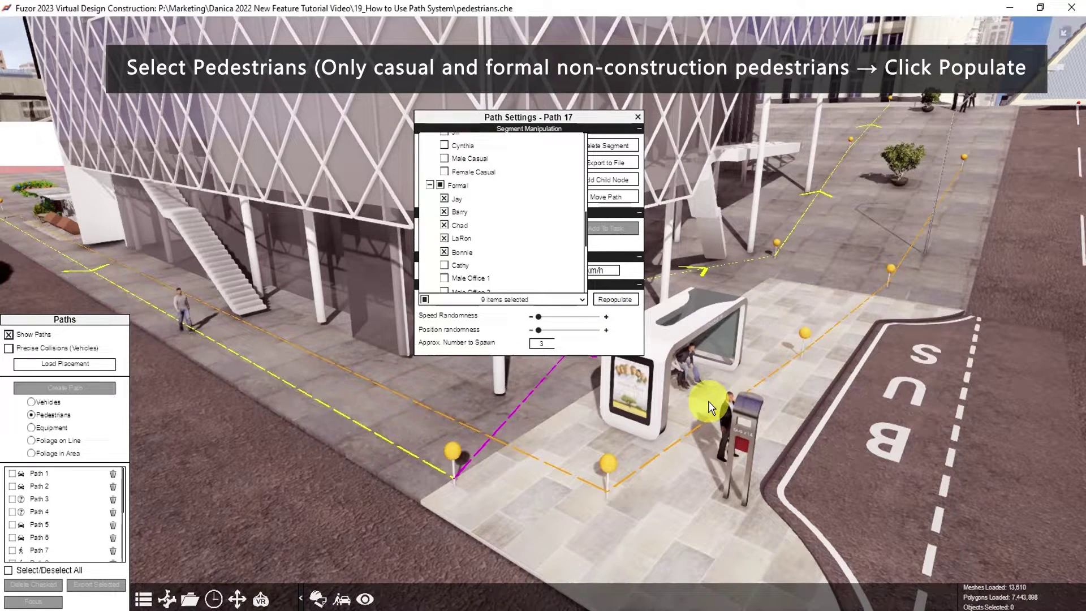
{"action": "left_click", "coordinate": [707, 251]}
- Open the settings of the pedestrian path in front of the bus shelter and deselect the first five Formal characters
{"action": "left_click", "coordinate": [806, 333]}
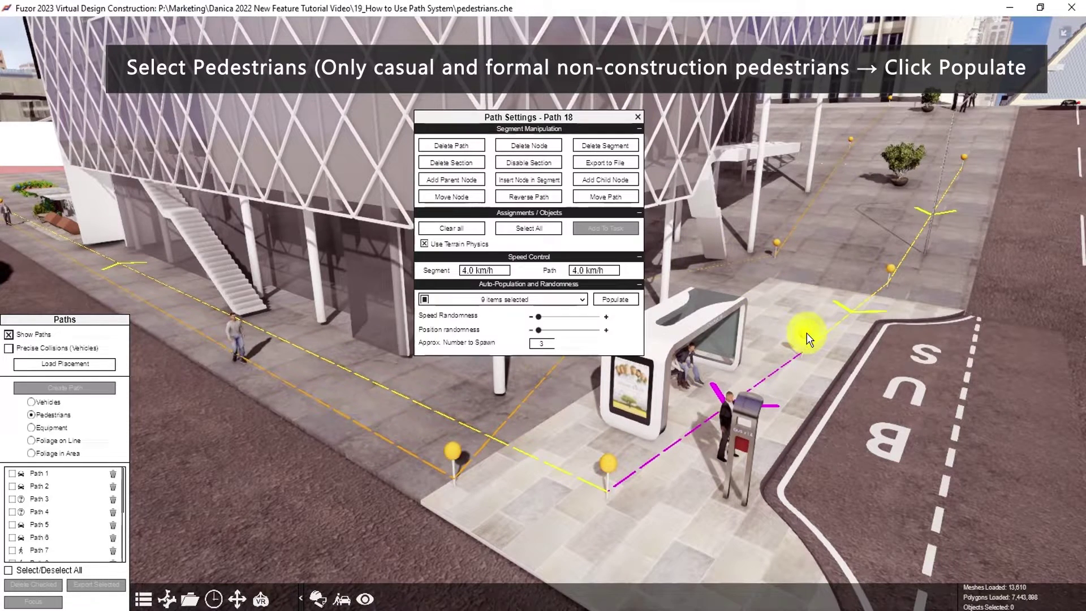
{"action": "left_click", "coordinate": [539, 298]}
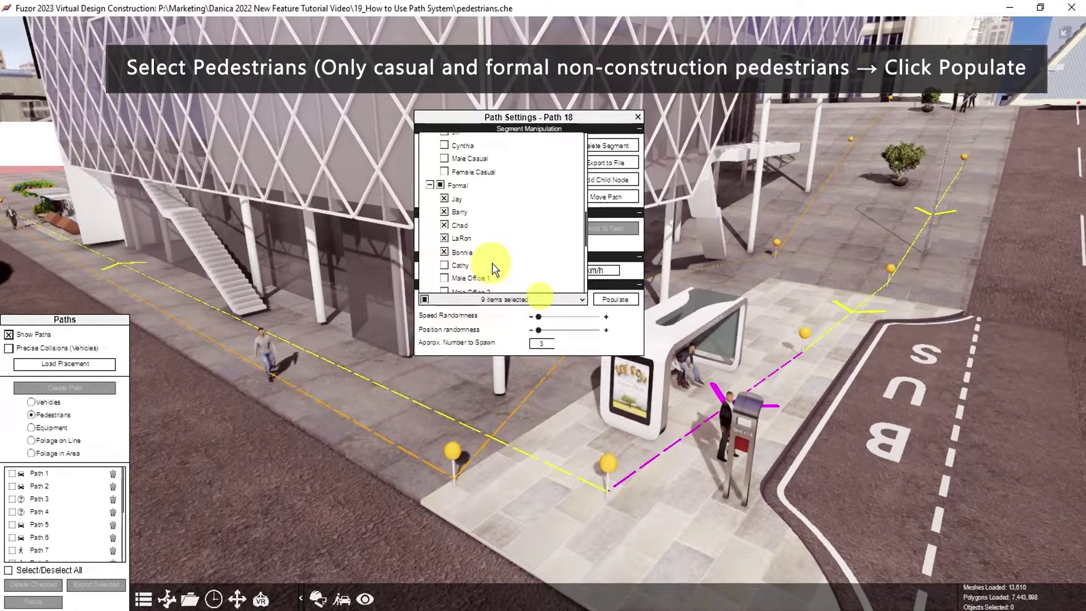
{"action": "left_click", "coordinate": [445, 199]}
{"action": "left_click", "coordinate": [444, 211]}
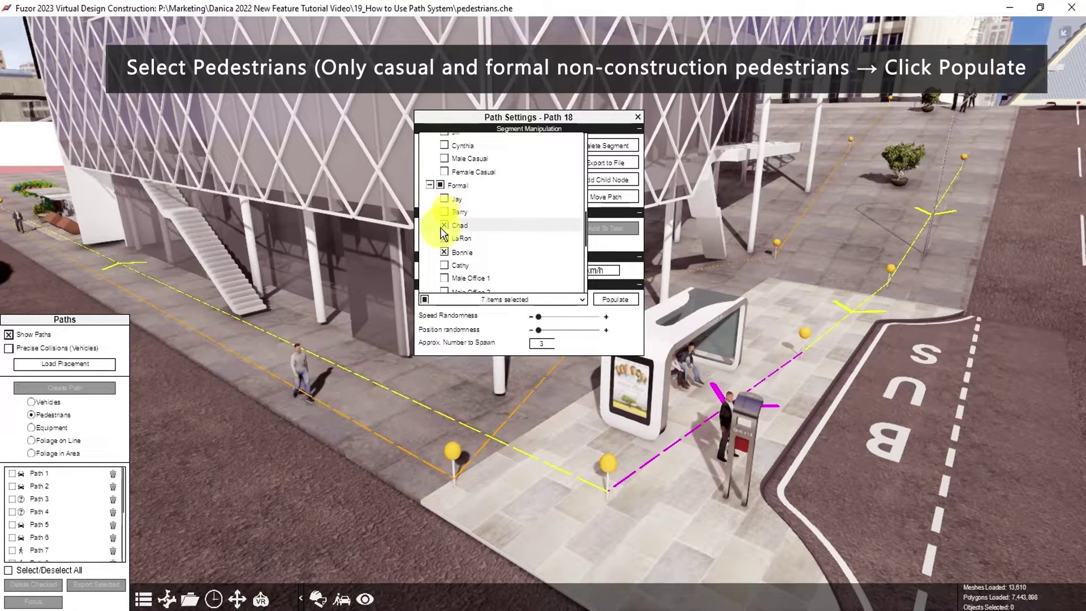
{"action": "left_click", "coordinate": [445, 225]}
{"action": "left_click", "coordinate": [444, 239]}
{"action": "left_click", "coordinate": [445, 252]}
- Add the sixth Formal character, Male Office 1 to 4 and Female Business 1 to 3 to the path's auto-population selection
{"action": "left_click", "coordinate": [444, 266]}
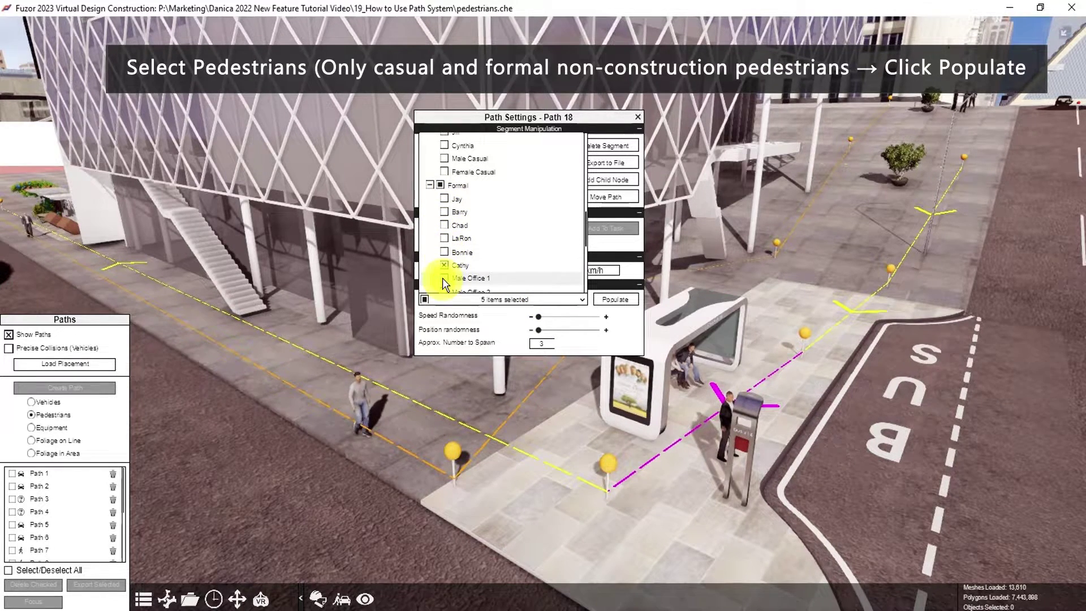
{"action": "left_click", "coordinate": [442, 277]}
{"action": "scroll", "coordinate": [442, 277], "scroll_direction": "down", "scroll_amount": 1}
{"action": "left_click", "coordinate": [443, 275]}
{"action": "scroll", "coordinate": [443, 275], "scroll_direction": "down", "scroll_amount": 2}
{"action": "left_click", "coordinate": [442, 242]}
{"action": "scroll", "coordinate": [443, 243], "scroll_direction": "down", "scroll_amount": 2}
{"action": "left_click", "coordinate": [444, 234]}
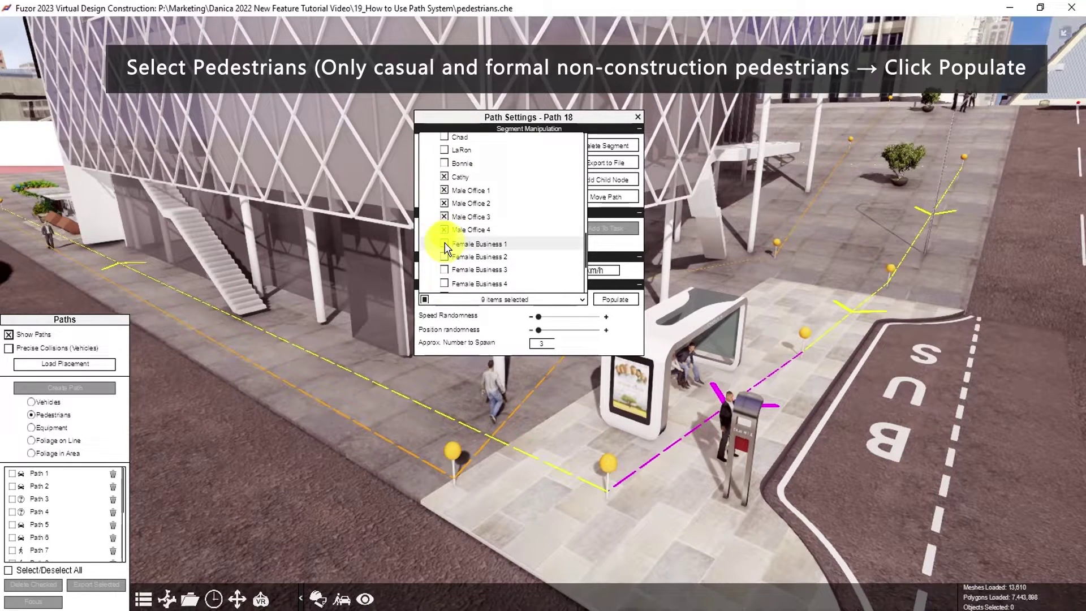
{"action": "left_click", "coordinate": [444, 247]}
{"action": "left_click", "coordinate": [444, 260]}
{"action": "left_click", "coordinate": [444, 273]}
- Add the last six Casual characters, ending with Male Casual and Female Casual, and populate the path
{"action": "scroll", "coordinate": [449, 280], "scroll_direction": "up", "scroll_amount": 5}
{"action": "scroll", "coordinate": [449, 280], "scroll_direction": "up", "scroll_amount": 2}
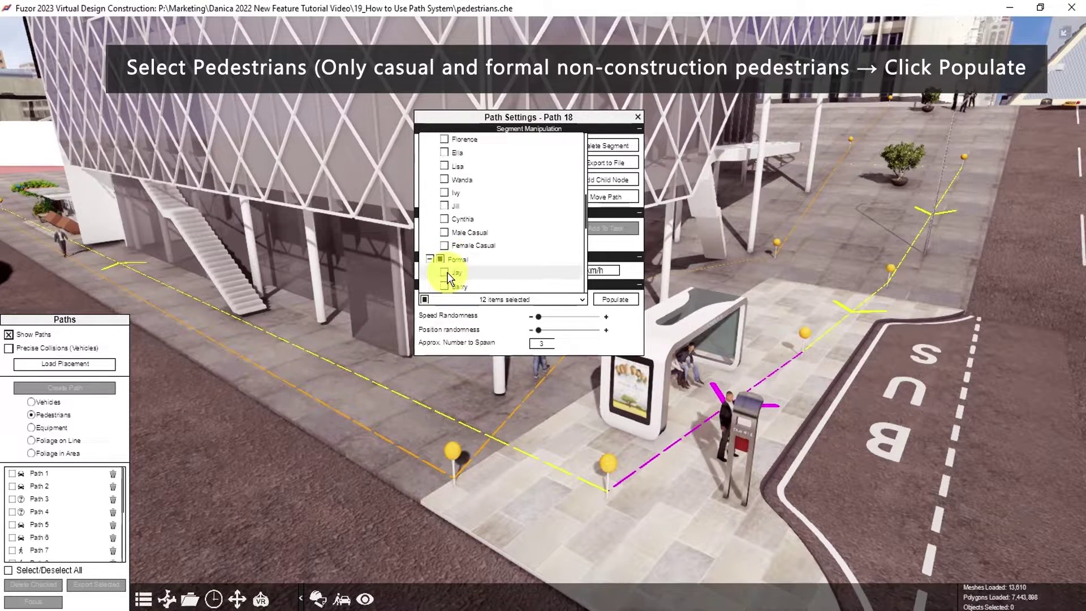
{"action": "left_click_drag", "start_coordinate": [446, 261], "coordinate": [447, 198]}
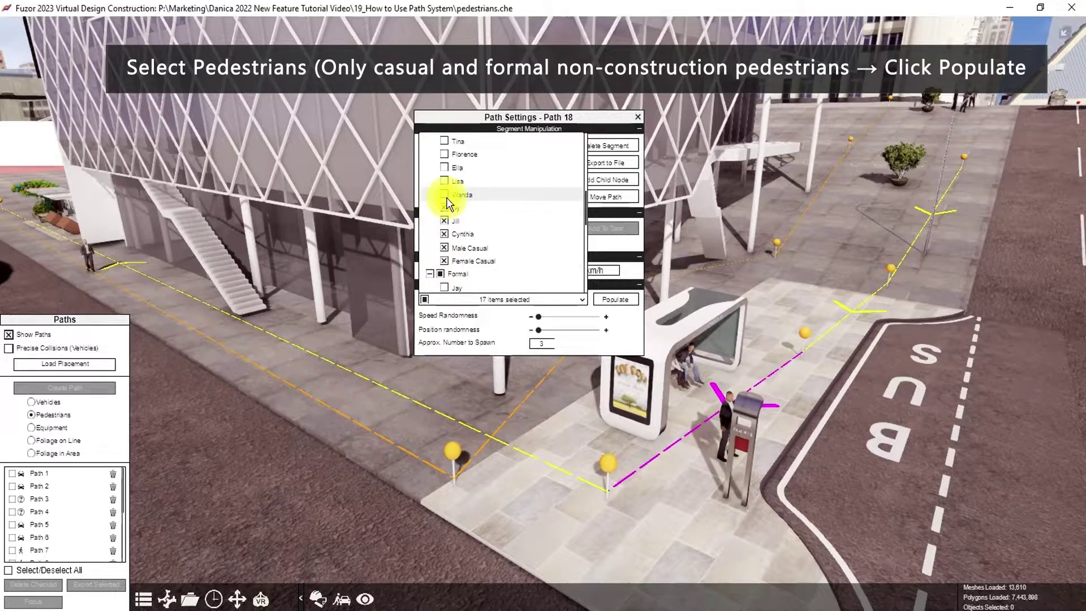
{"action": "left_click", "coordinate": [616, 299]}
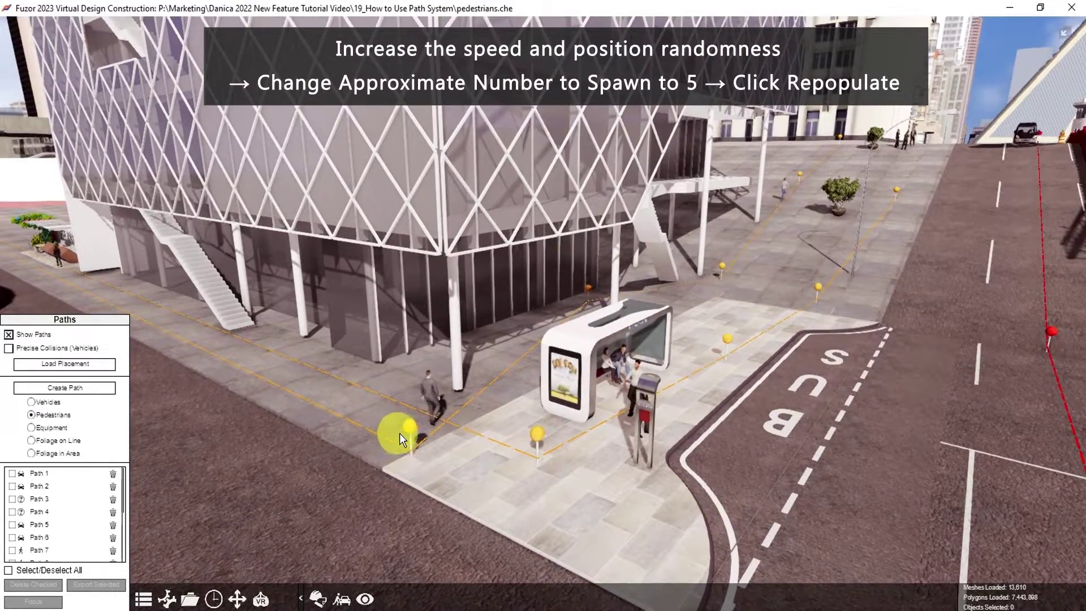
- Open the settings of the path behind the bus shelter and raise its speed and position randomness to about two thirds
{"action": "left_click", "coordinate": [402, 434]}
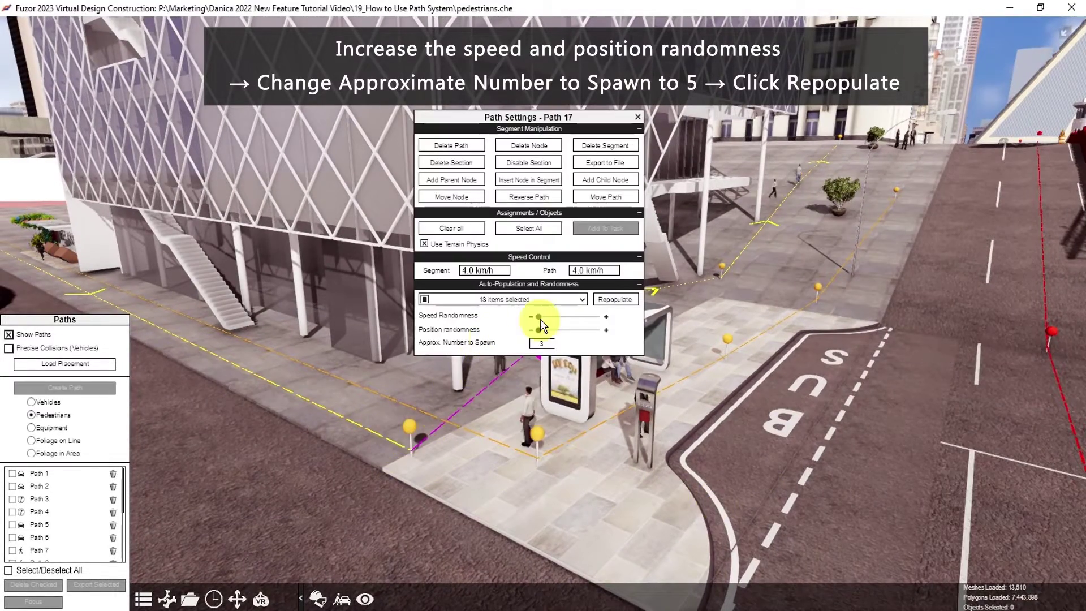
{"action": "left_click_drag", "start_coordinate": [539, 316], "coordinate": [579, 338]}
{"action": "left_click", "coordinate": [538, 330]}
- Repopulate the path with an approximate number to spawn of 5 and hide the paths in the scene
{"action": "left_click", "coordinate": [546, 343]}
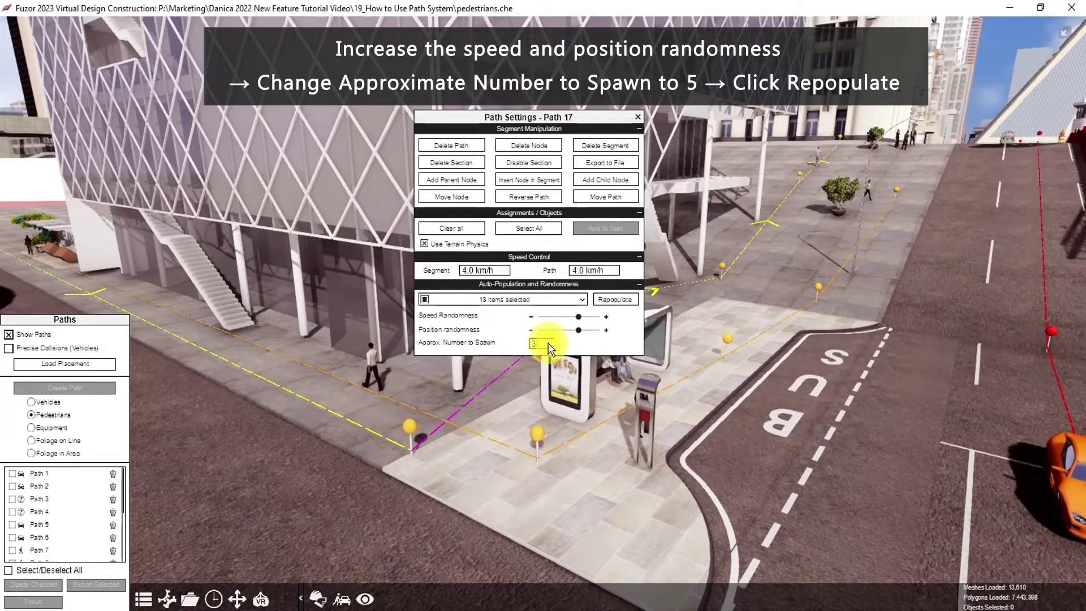
{"action": "key", "text": "BackSpace"}
{"action": "type", "text": "5"}
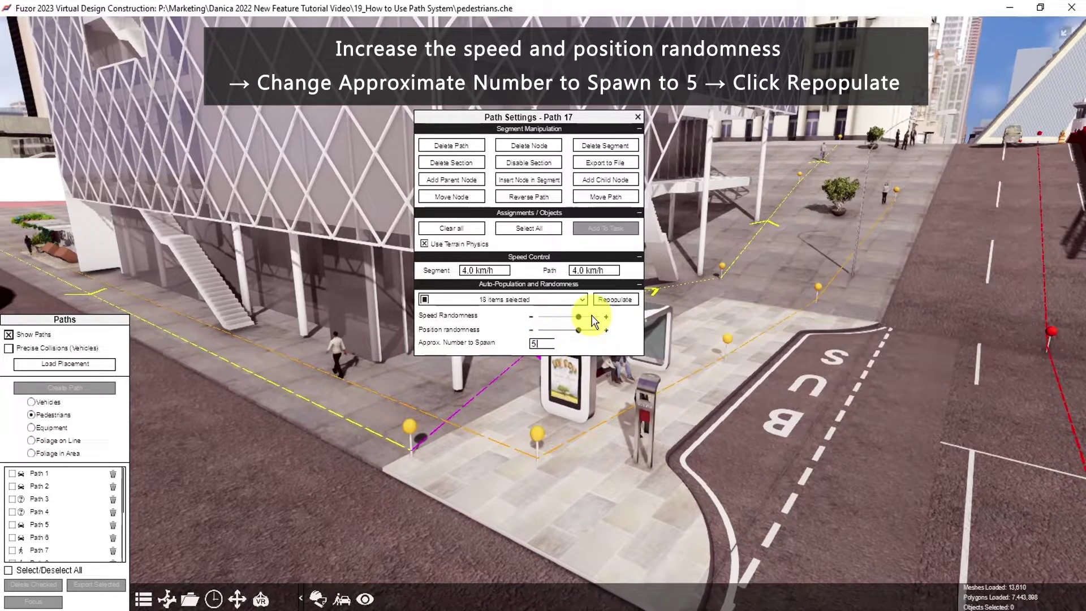
{"action": "left_click", "coordinate": [615, 299]}
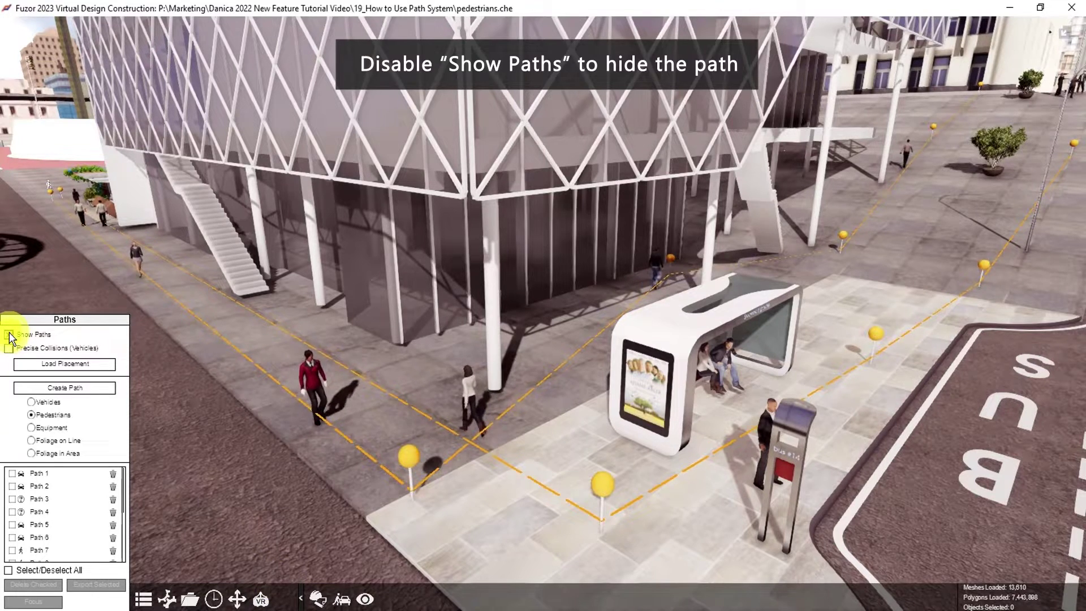
{"action": "left_click", "coordinate": [9, 335]}
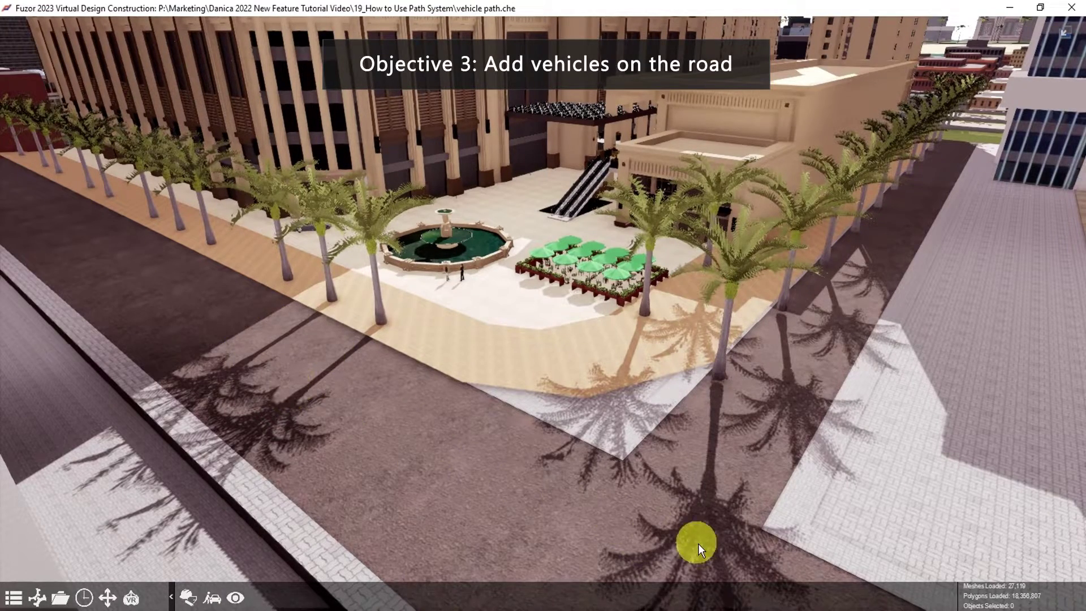
- Create a vehicle path along the road in front of the fountain plaza, continuing straight past the corner beyond the palm trees
{"action": "left_click", "coordinate": [13, 597]}
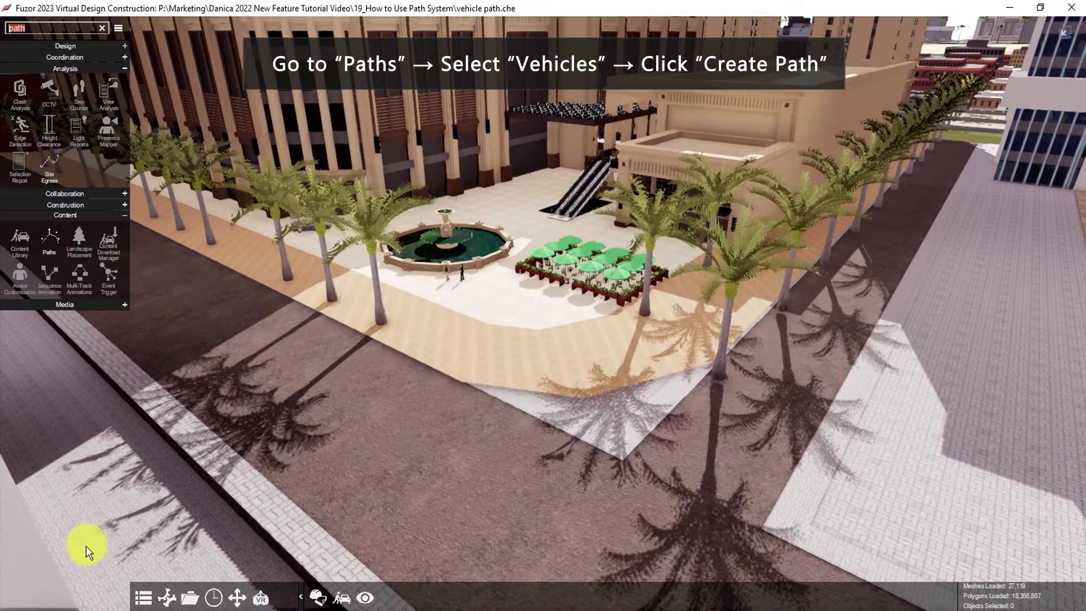
{"action": "left_click", "coordinate": [47, 240]}
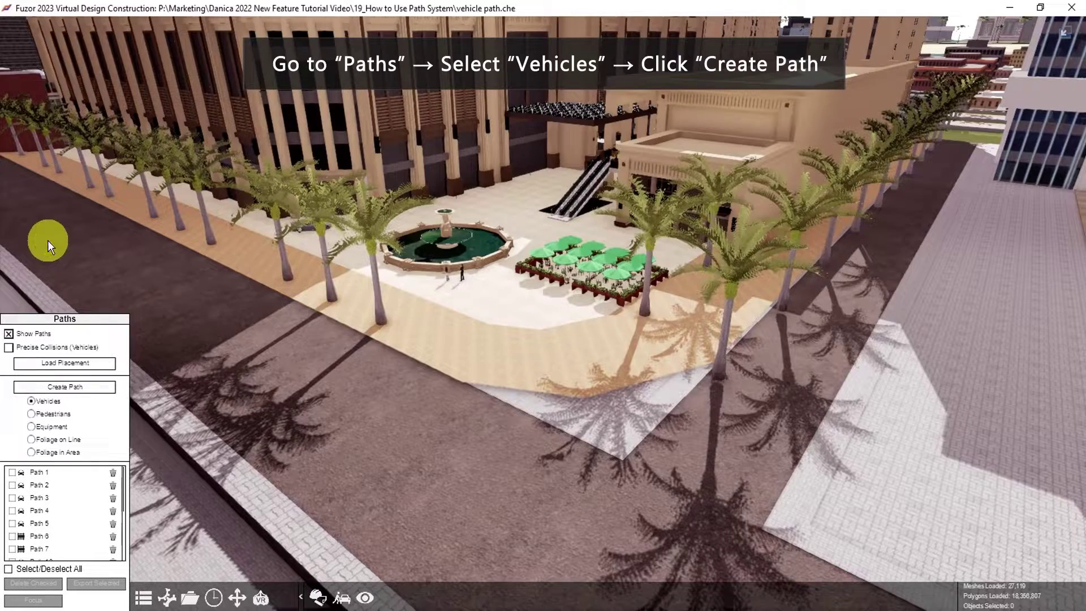
{"action": "left_click", "coordinate": [65, 390]}
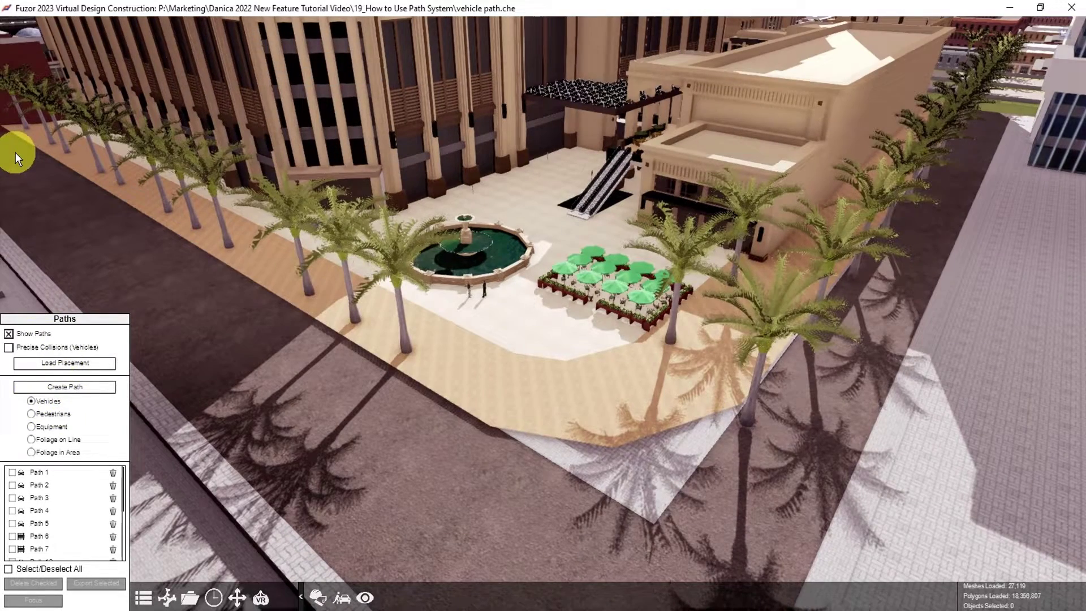
{"action": "left_click", "coordinate": [13, 146]}
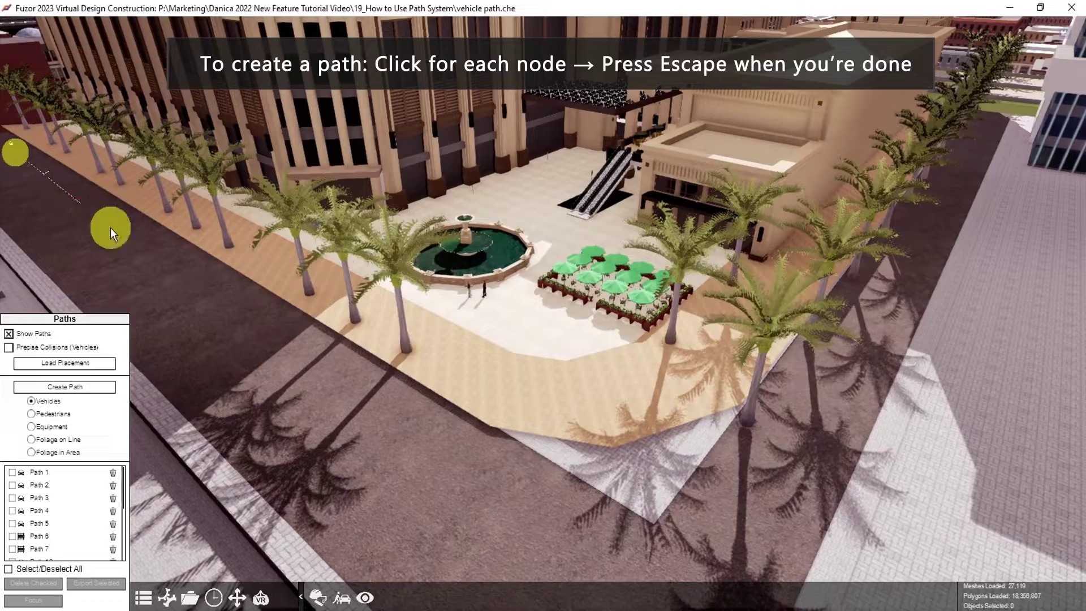
{"action": "left_click", "coordinate": [198, 282]}
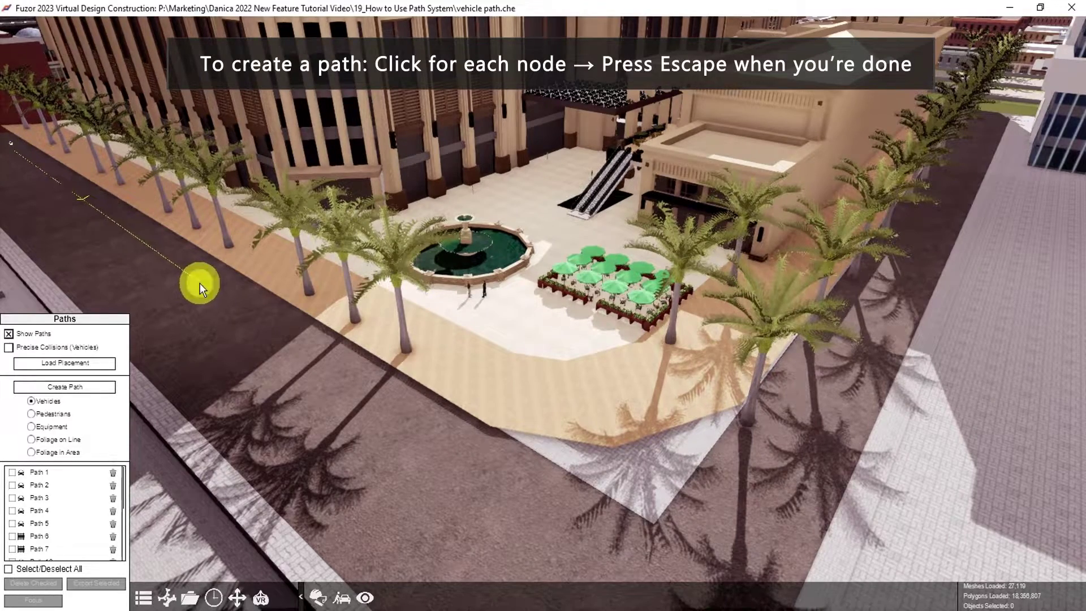
{"action": "left_click", "coordinate": [493, 491]}
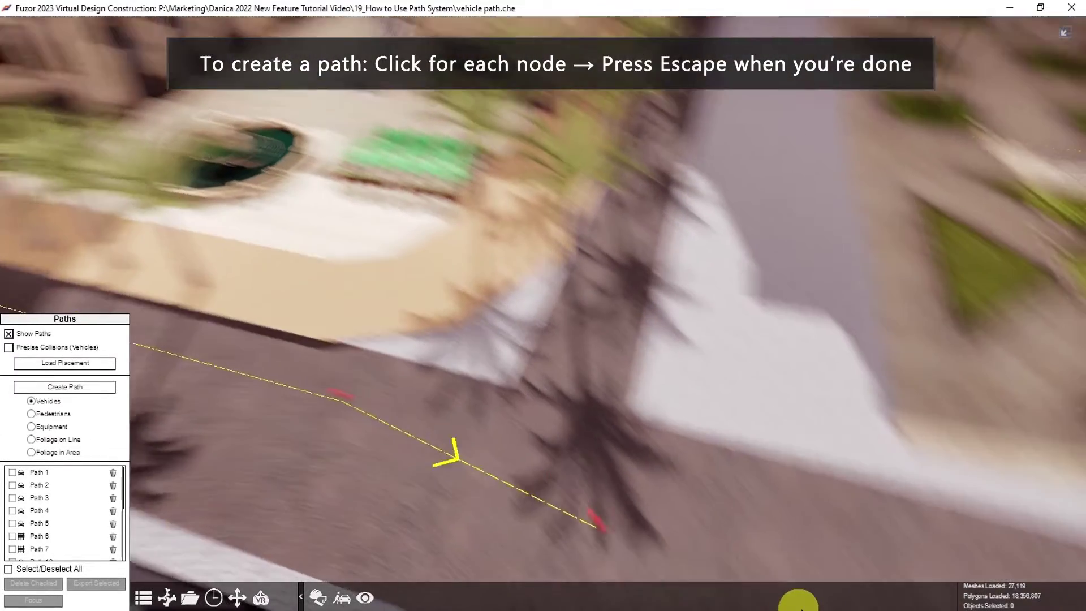
{"action": "left_click", "coordinate": [1052, 147]}
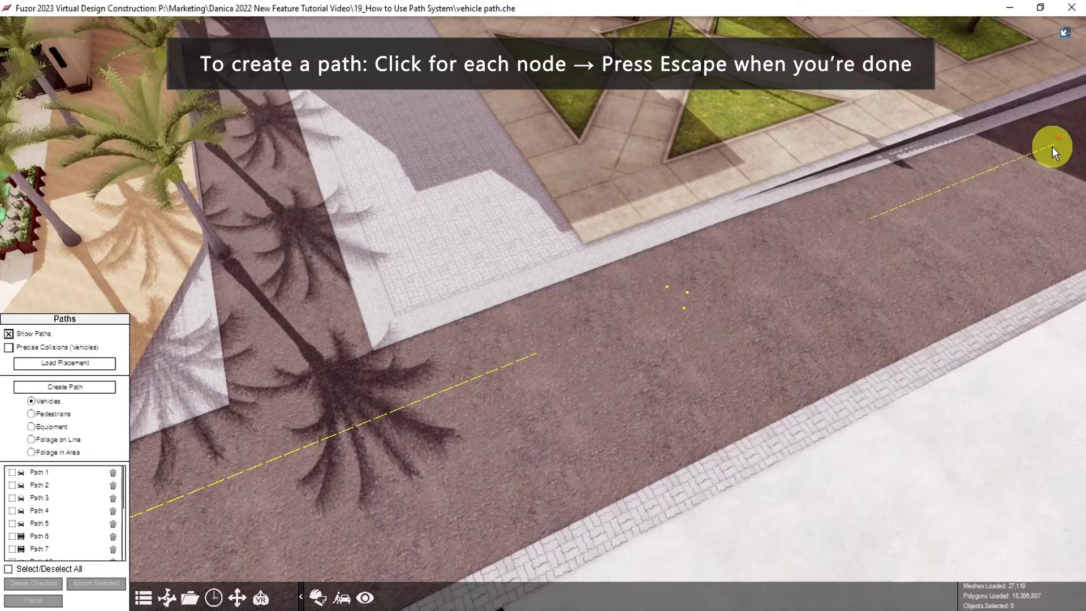
{"action": "key", "text": "Escape"}
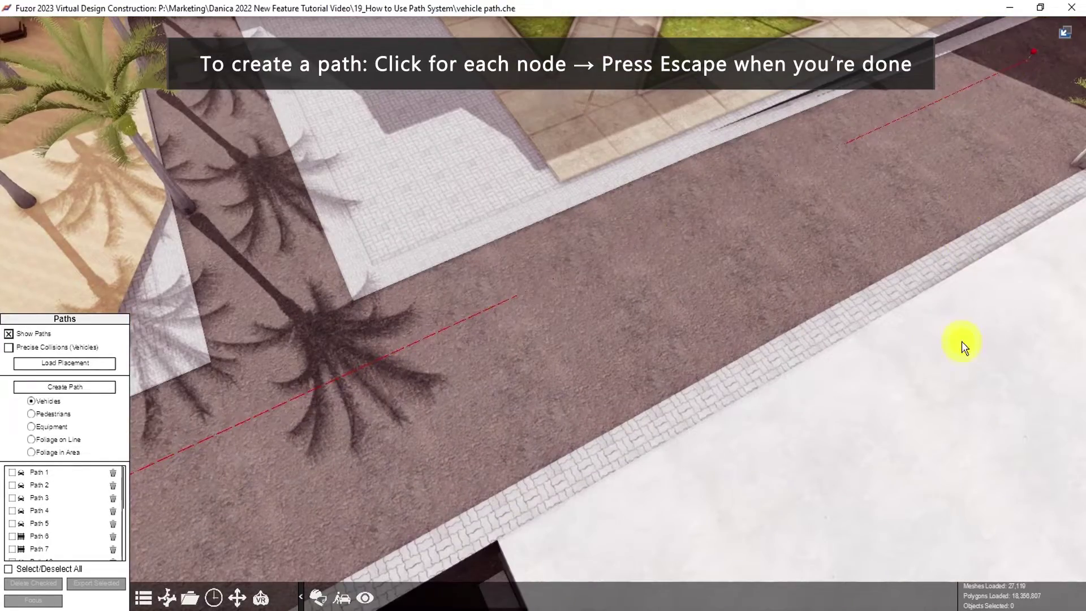
- Give the new road path one extra lane with Multi-Lane Right 1 and a custom lane width of 6000 mm
{"action": "scroll", "coordinate": [546, 291], "scroll_direction": "down", "scroll_amount": 5}
{"action": "scroll", "coordinate": [673, 332], "scroll_direction": "up", "scroll_amount": 5}
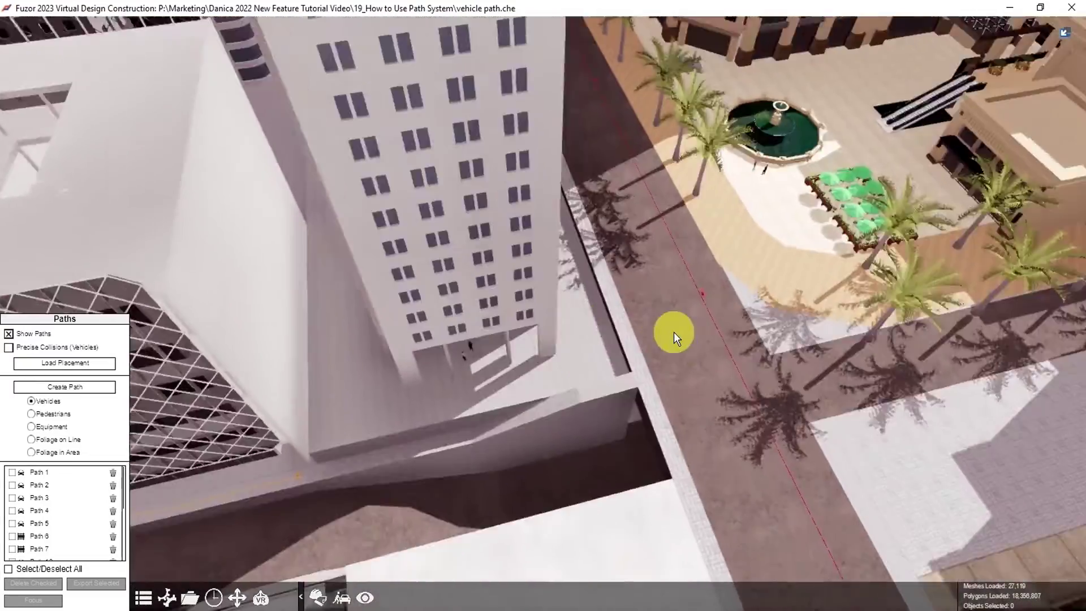
{"action": "left_click", "coordinate": [483, 324]}
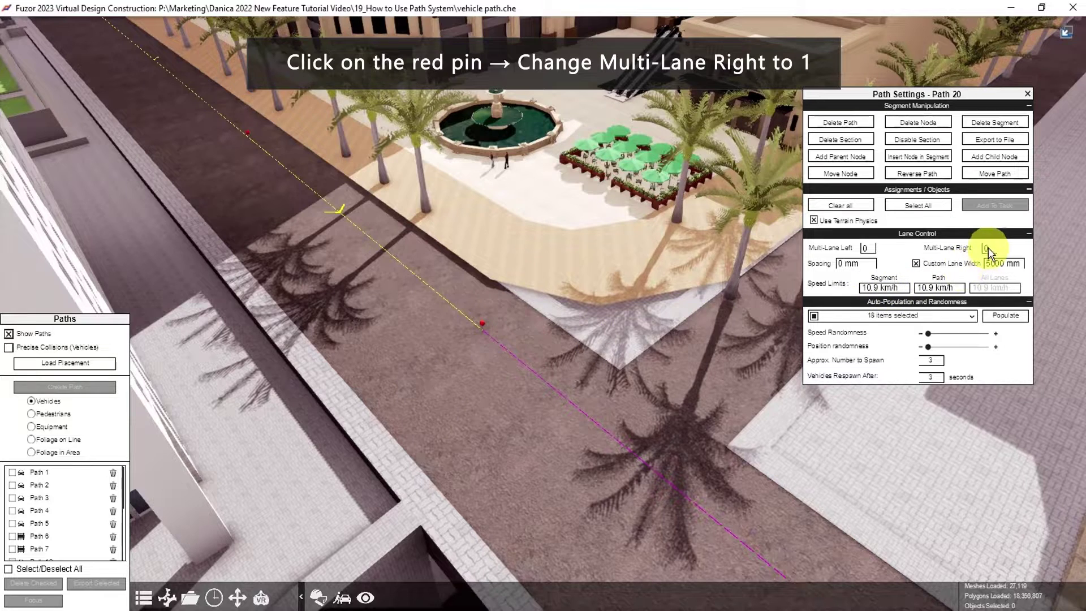
{"action": "type", "text": "1"}
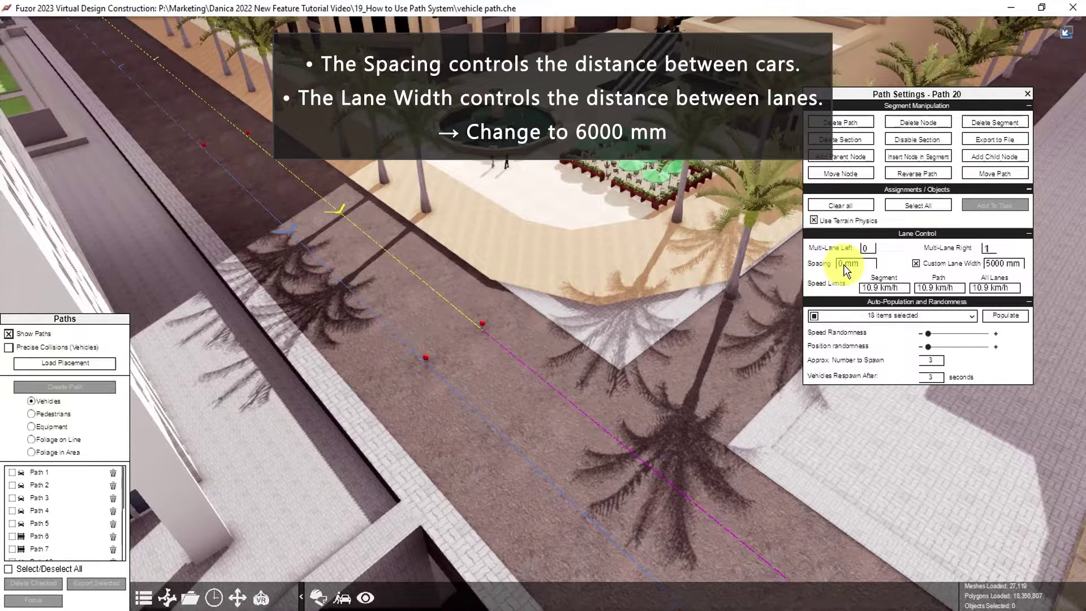
{"action": "double_click", "coordinate": [1006, 264]}
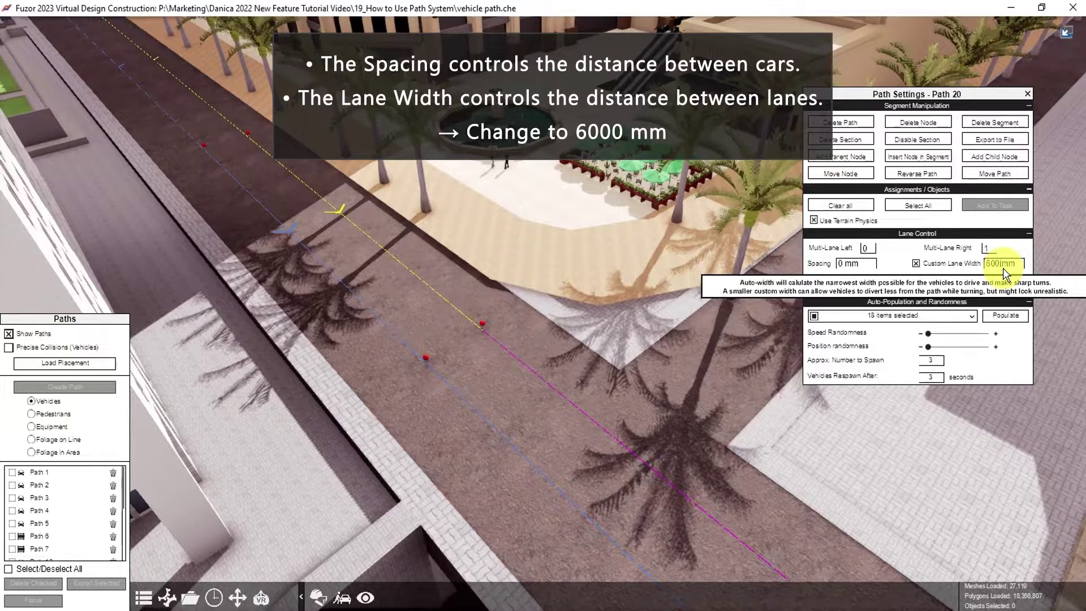
{"action": "key", "text": "Return"}
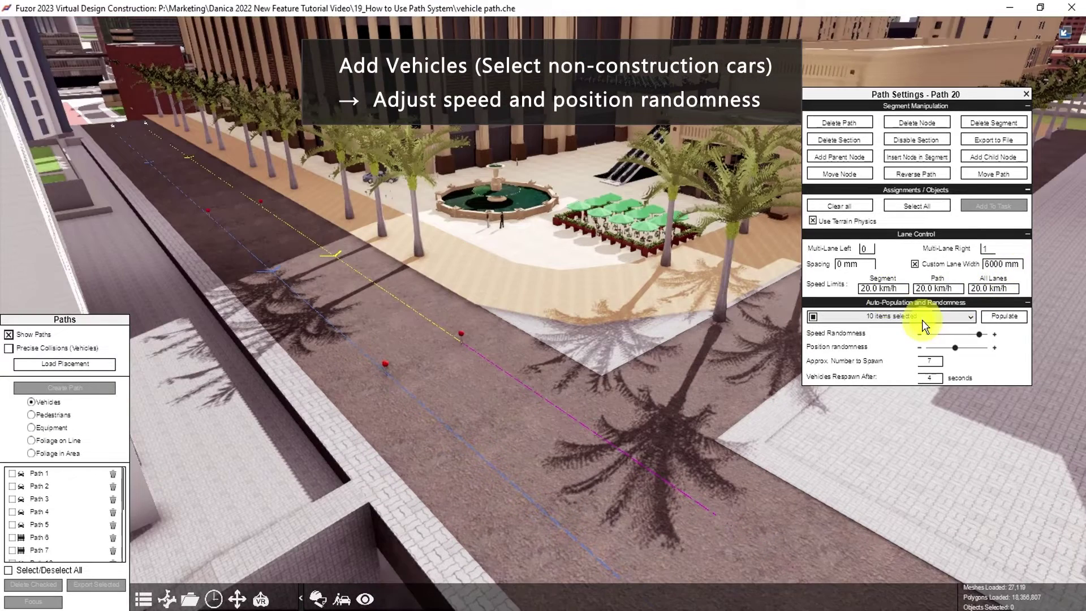
- Populate the path with non-construction cars, speed randomness at about one third, position randomness at about one fifth and approximately 8 to spawn
{"action": "left_click", "coordinate": [922, 320]}
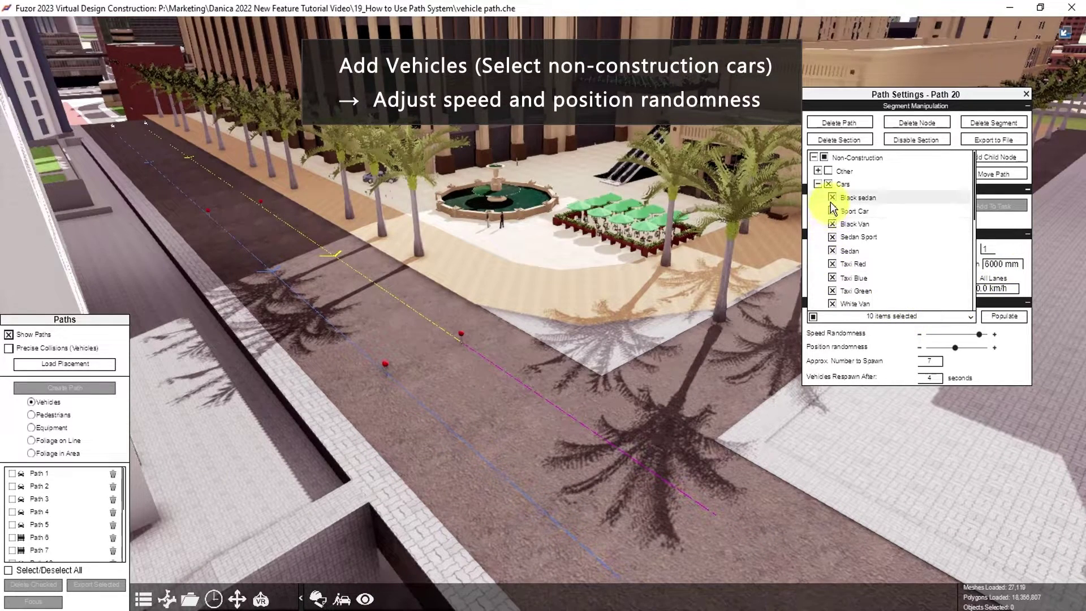
{"action": "scroll", "coordinate": [832, 201], "scroll_direction": "down", "scroll_amount": 1}
{"action": "scroll", "coordinate": [939, 213], "scroll_direction": "down", "scroll_amount": 5}
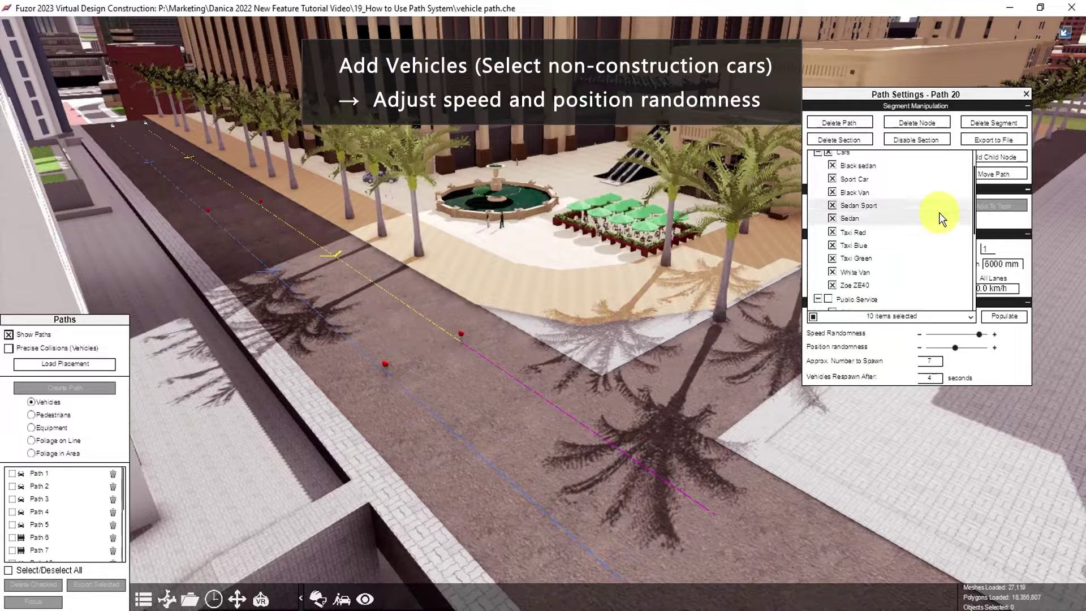
{"action": "scroll", "coordinate": [956, 271], "scroll_direction": "up", "scroll_amount": 7}
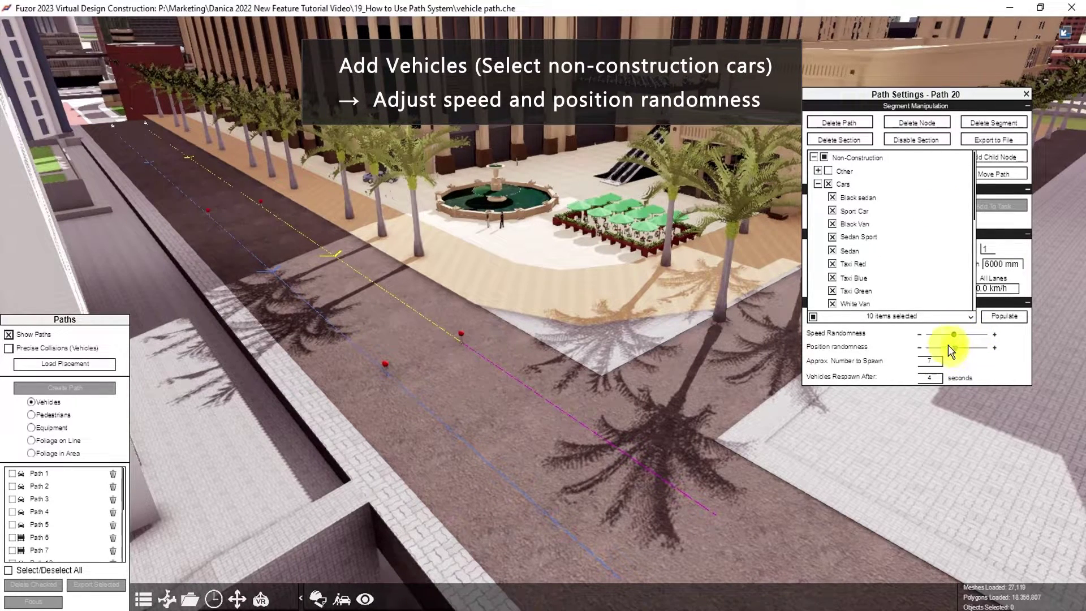
{"action": "left_click_drag", "start_coordinate": [953, 335], "coordinate": [947, 335]}
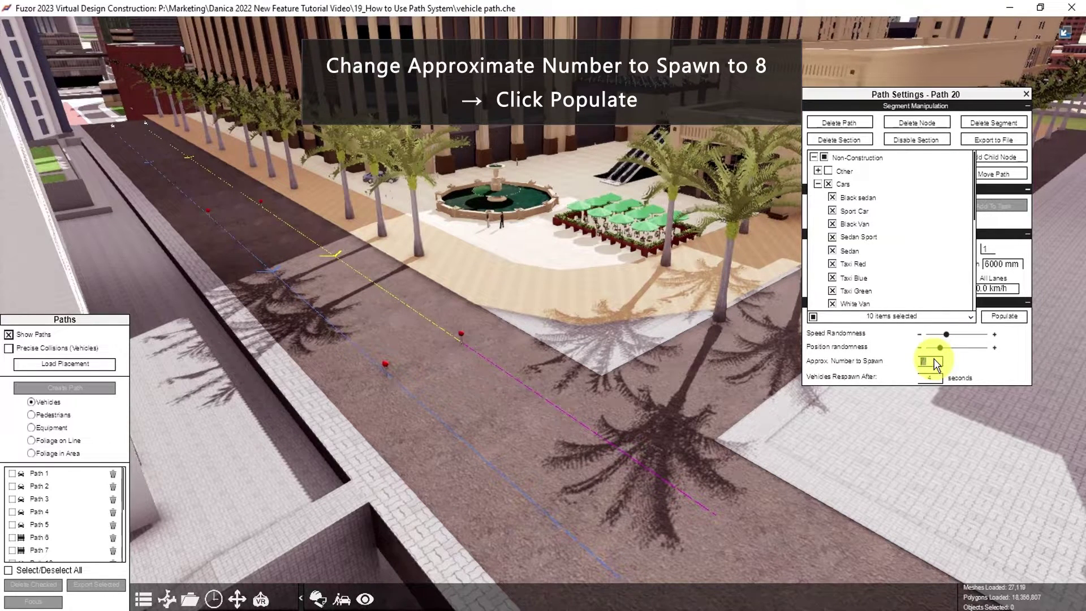
{"action": "type", "text": "8"}
{"action": "left_click", "coordinate": [1004, 316]}
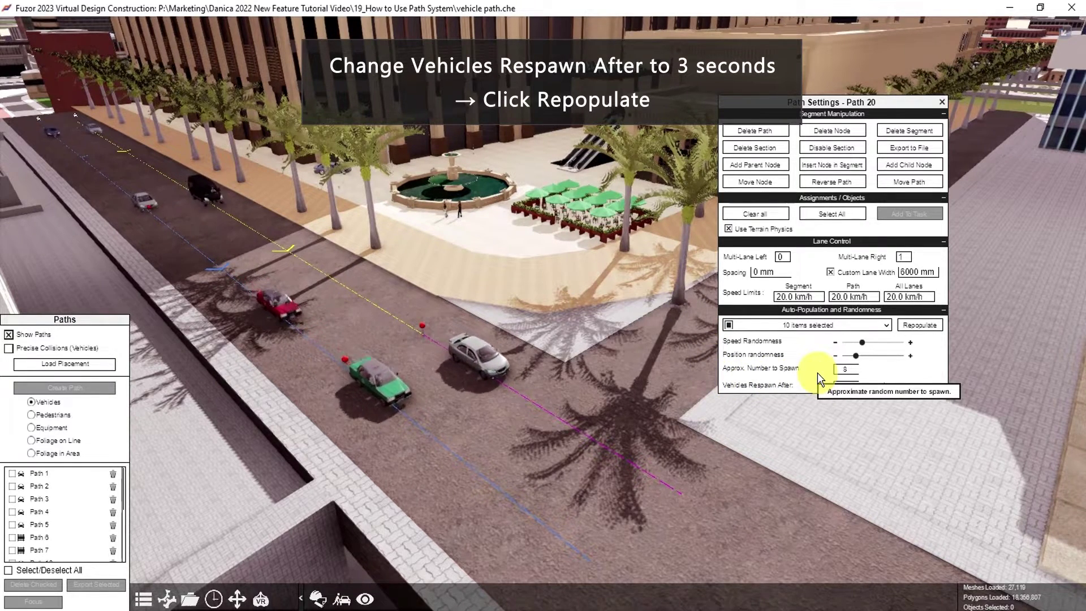
- Set the vehicles to respawn after 3 seconds, repopulate the path and hide the paths in the scene
{"action": "left_click", "coordinate": [846, 385]}
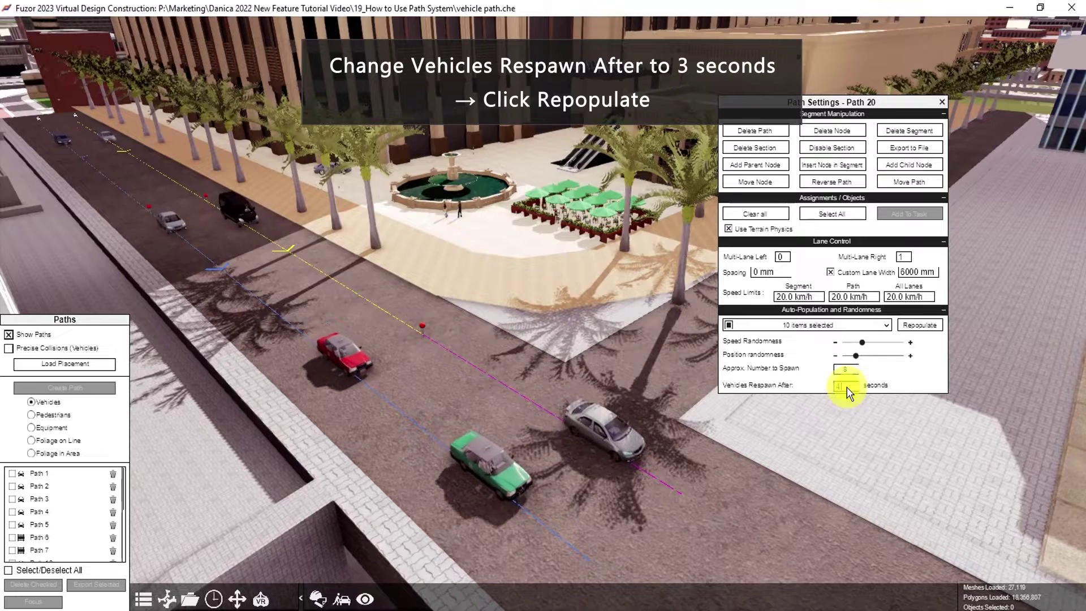
{"action": "key", "text": "BackSpace"}
{"action": "type", "text": "3"}
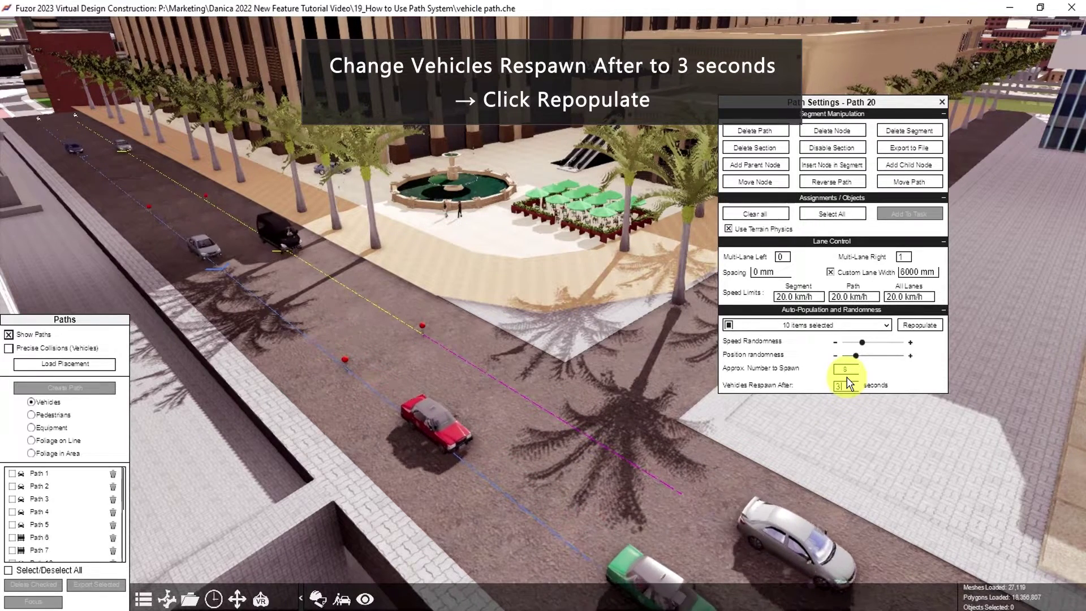
{"action": "key", "text": "Return"}
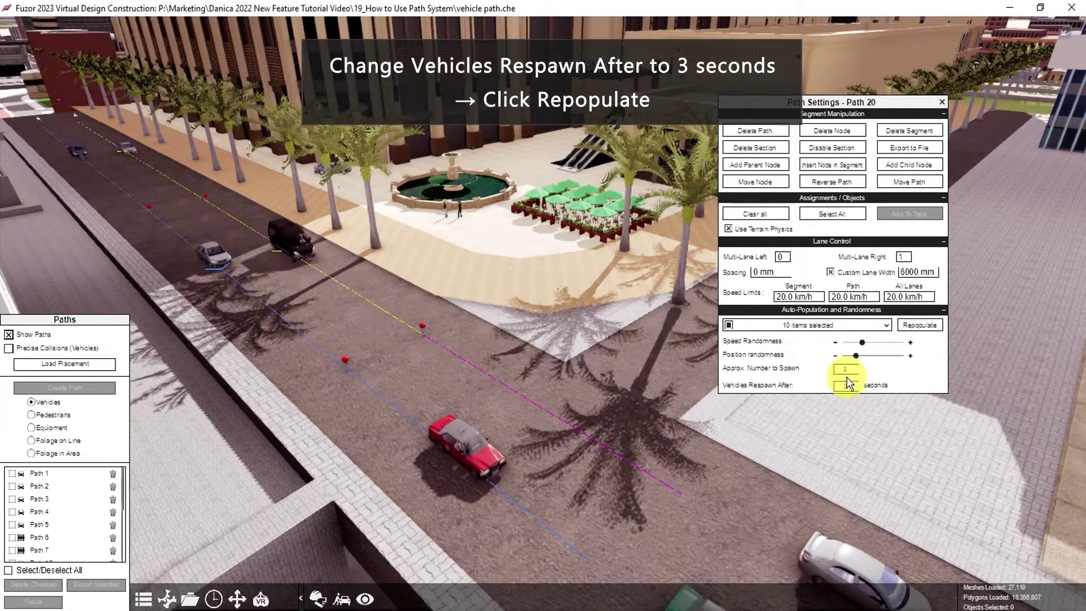
{"action": "left_click", "coordinate": [903, 327]}
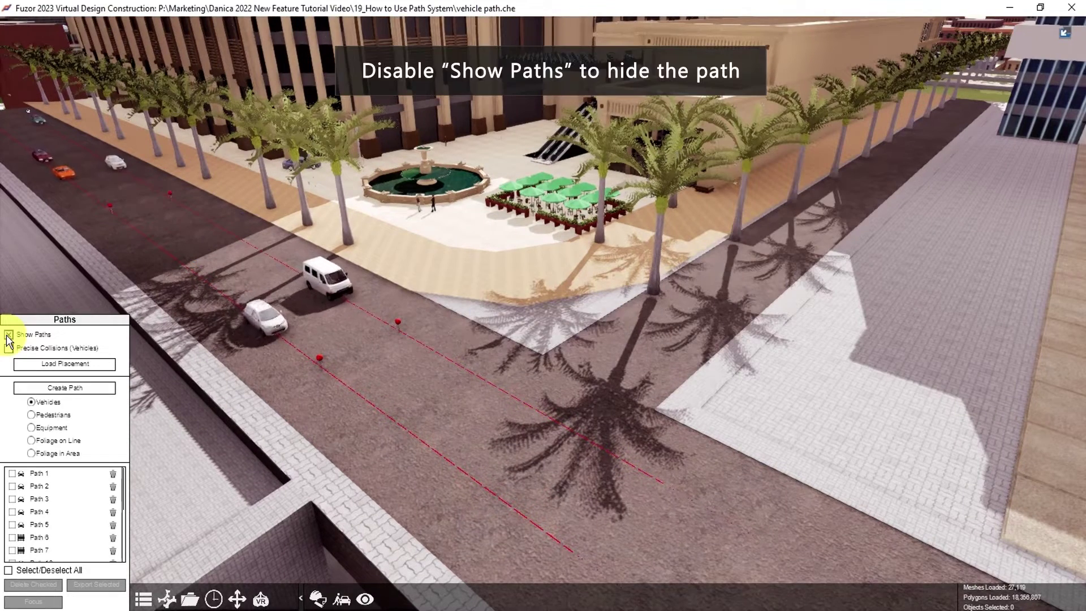
{"action": "left_click", "coordinate": [9, 335]}
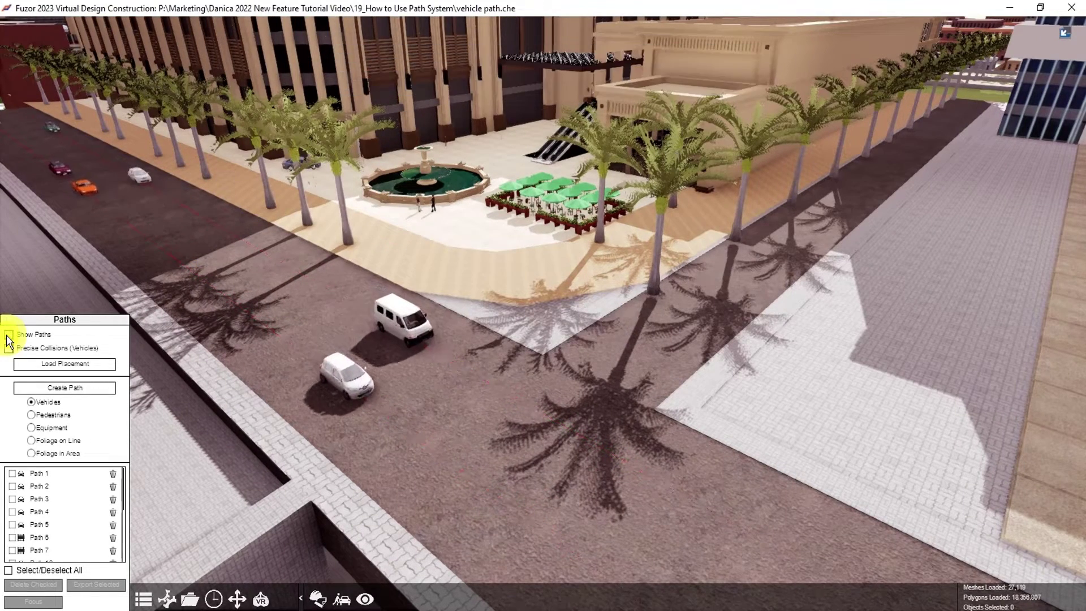